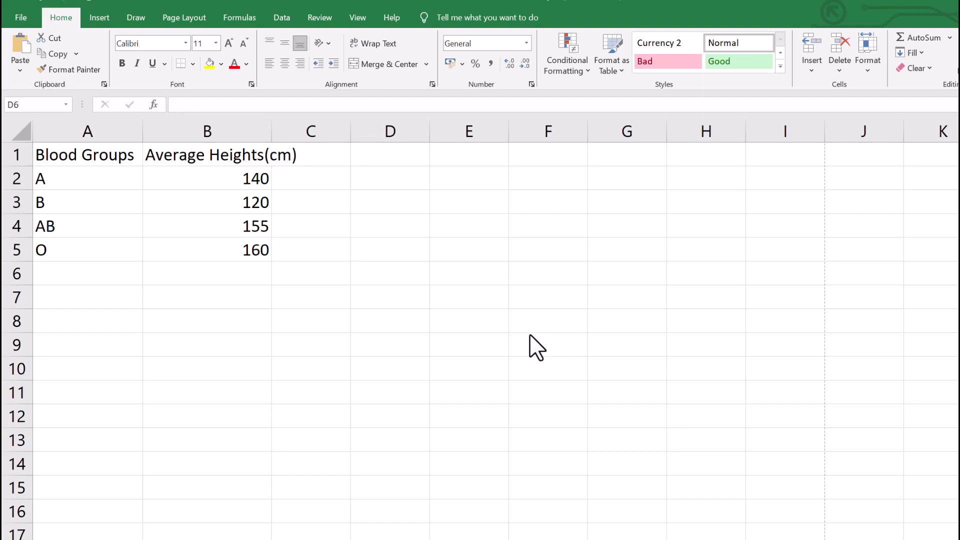
Widen column B to fit the Average Heights(cm) heading
{"action": "left_click", "coordinate": [402, 350]}
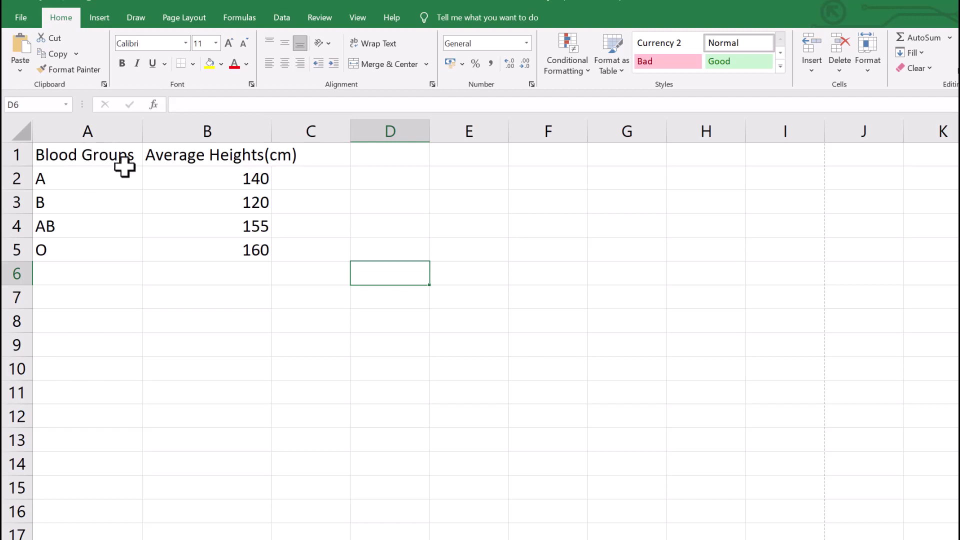
{"action": "double_click", "coordinate": [272, 131]}
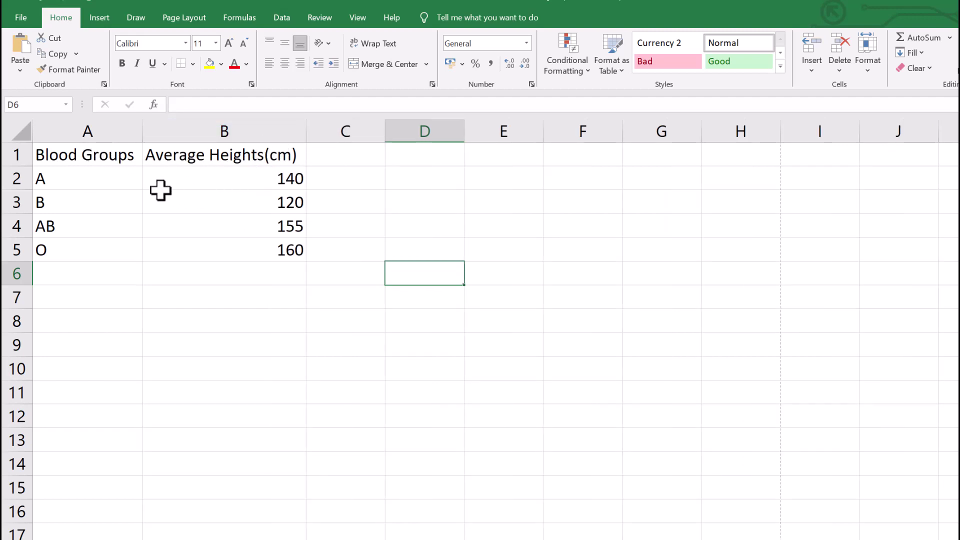
Insert a Clustered Column chart from the blood group and height data in A1:B5
{"action": "left_click_drag", "start_coordinate": [92, 160], "coordinate": [253, 238]}
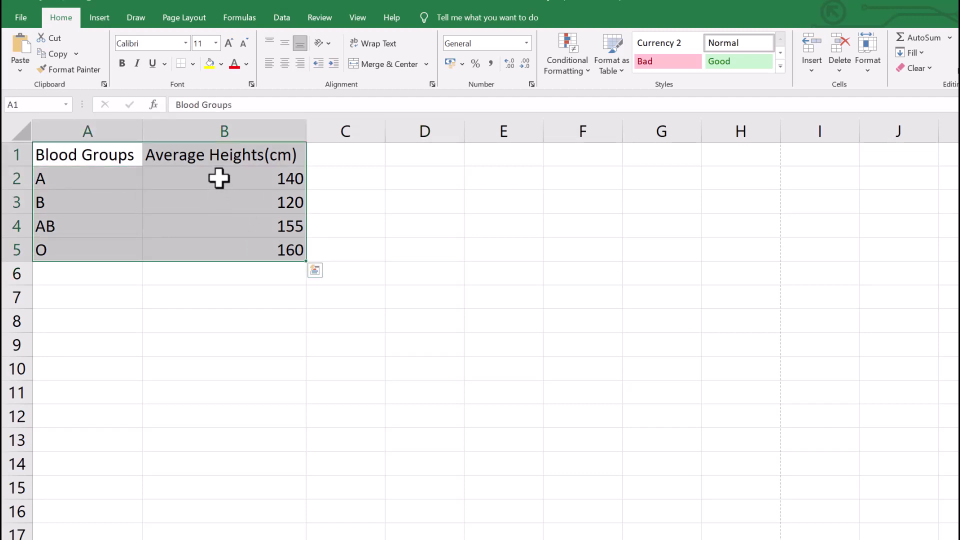
{"action": "left_click", "coordinate": [101, 18]}
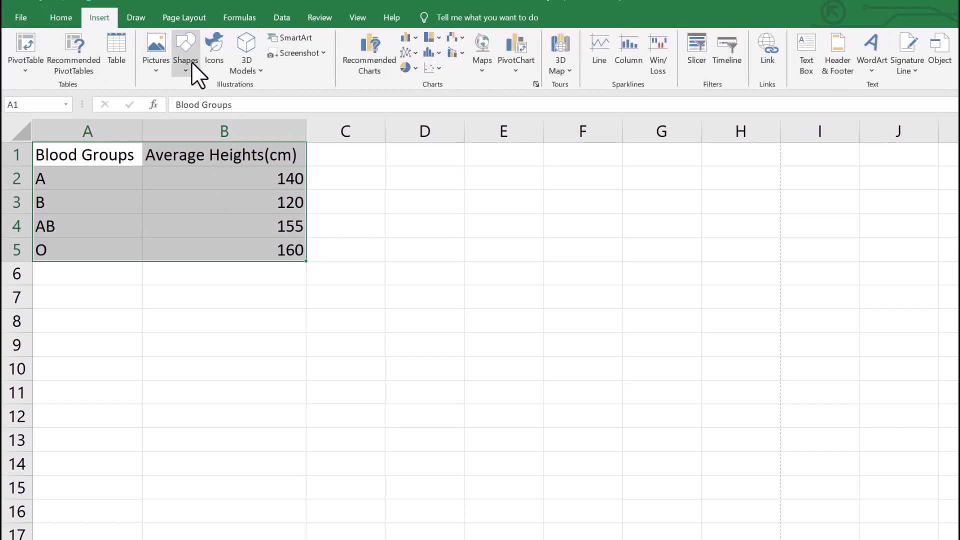
{"action": "left_click", "coordinate": [368, 57]}
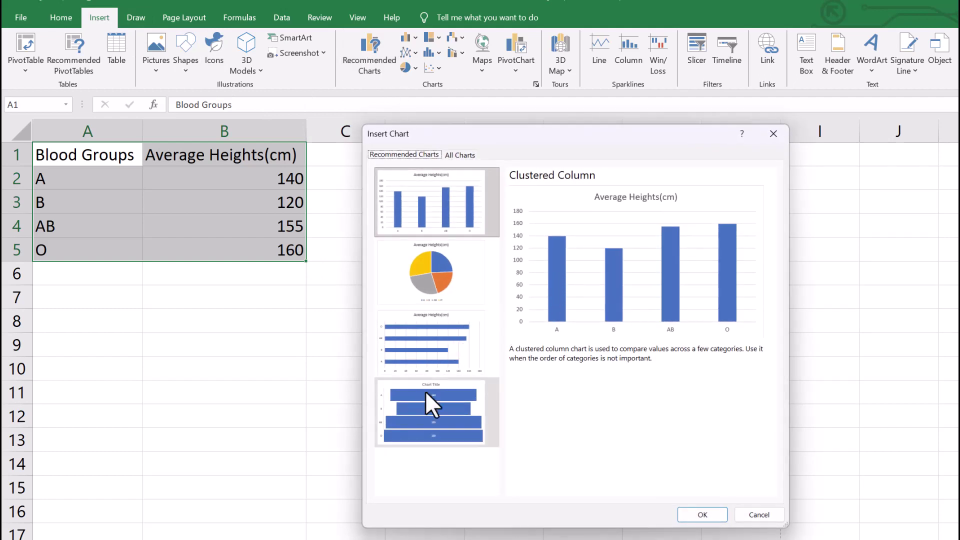
{"action": "left_click", "coordinate": [456, 153]}
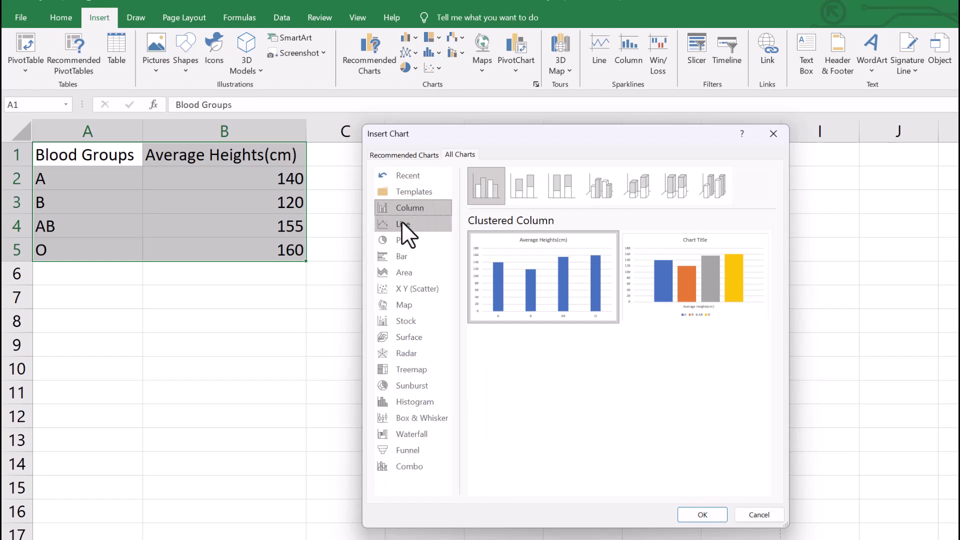
{"action": "left_click", "coordinate": [404, 155]}
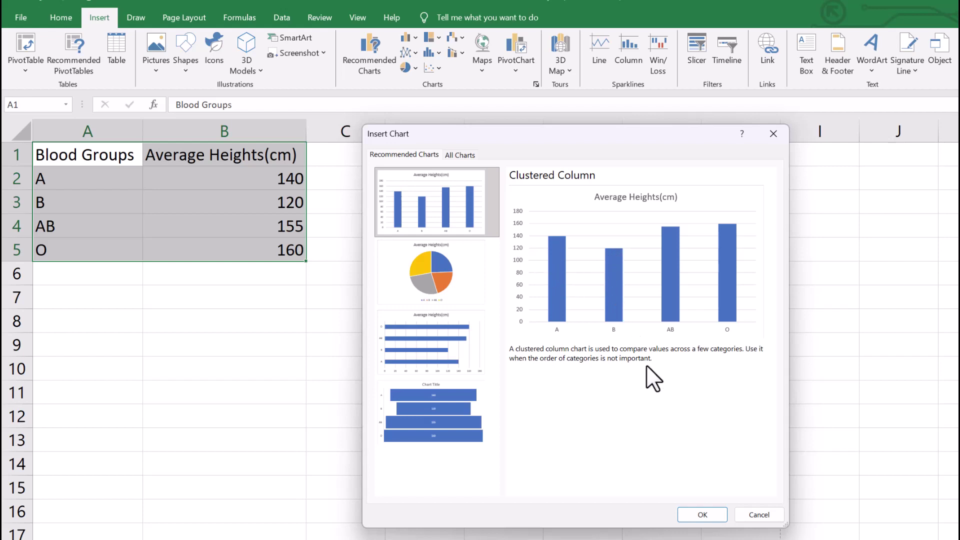
{"action": "left_click", "coordinate": [715, 514]}
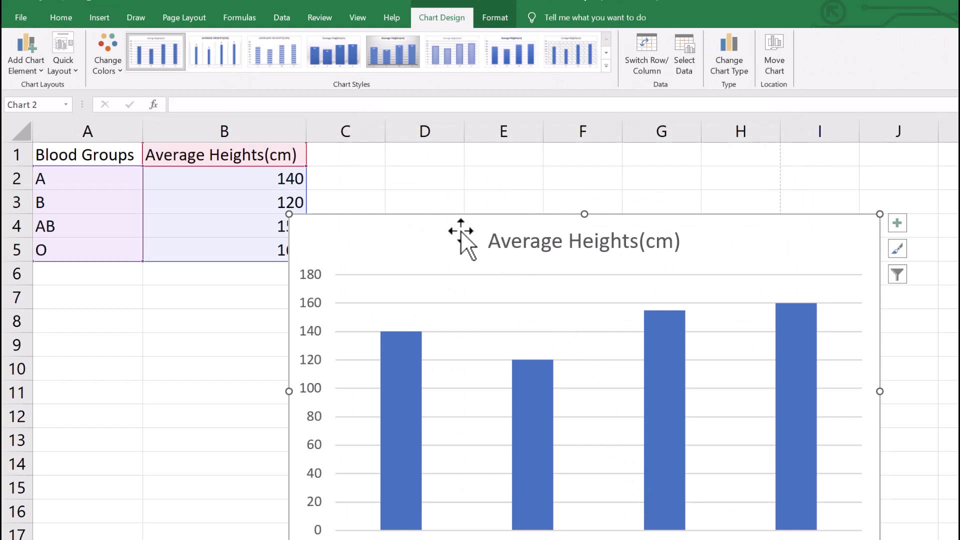
Reposition the column chart near the top of the sheet and add axis titles to it
{"action": "left_click_drag", "start_coordinate": [461, 231], "coordinate": [509, 213]}
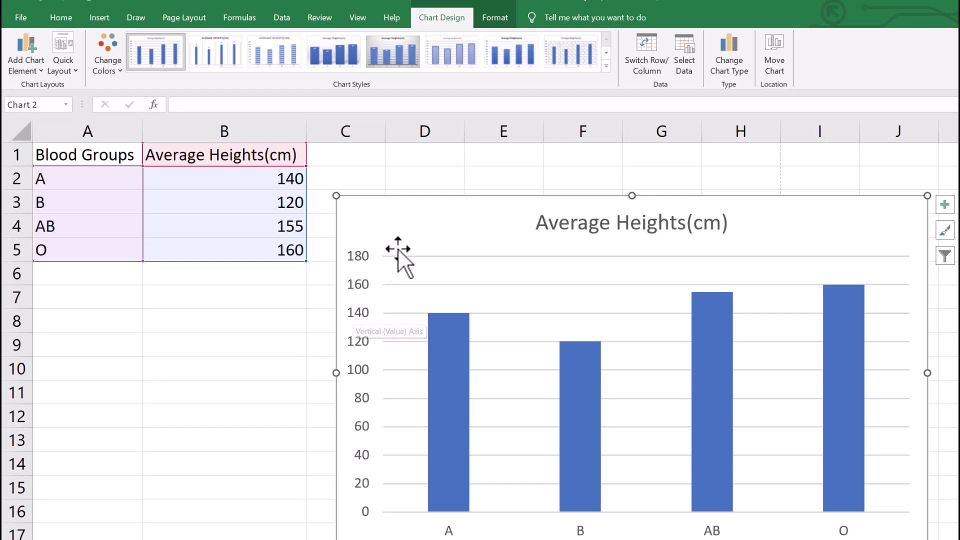
{"action": "left_click_drag", "start_coordinate": [445, 214], "coordinate": [348, 195]}
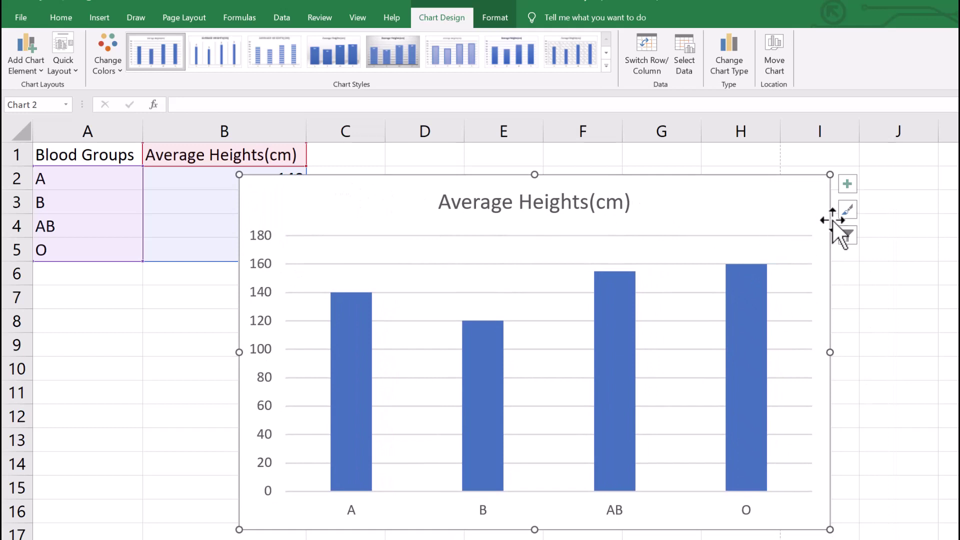
{"action": "left_click", "coordinate": [848, 184]}
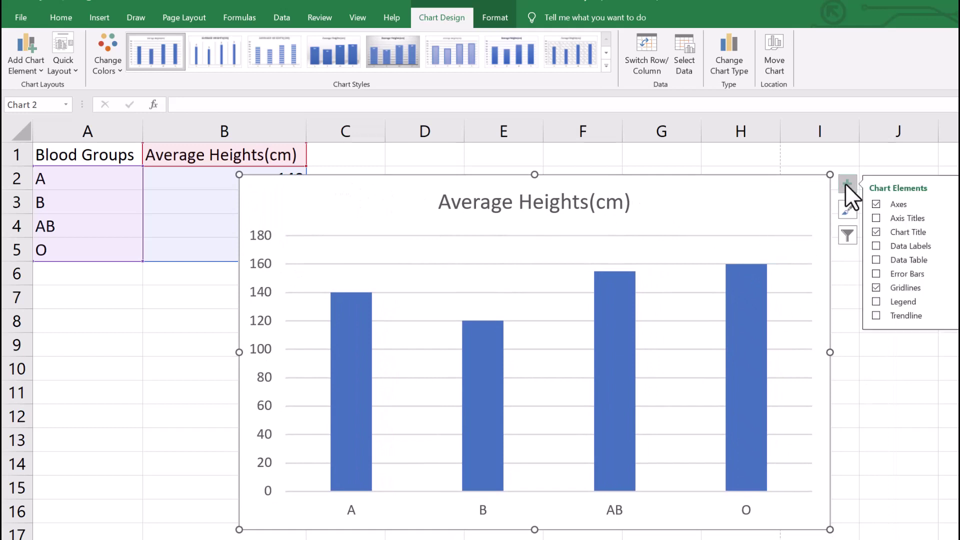
{"action": "left_click", "coordinate": [875, 218]}
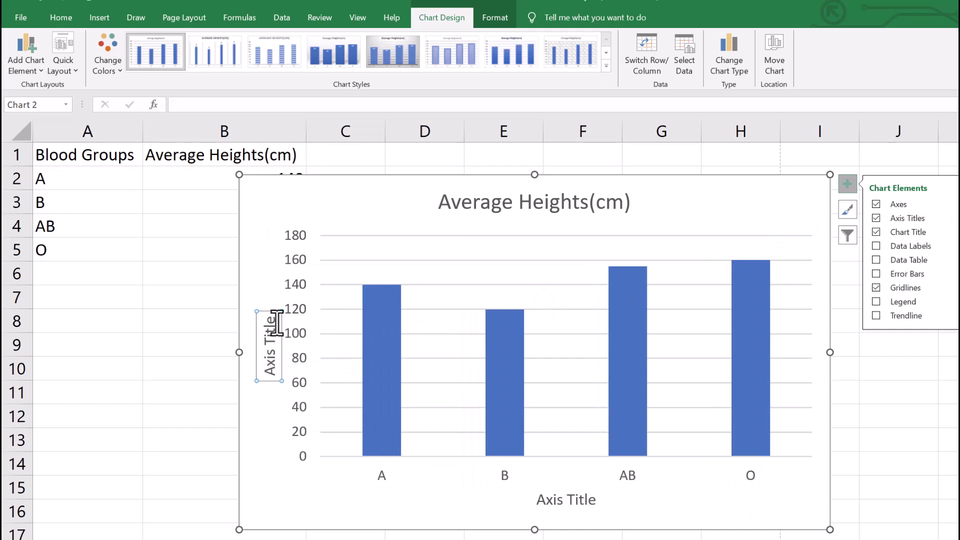
Change the chart's vertical axis title to "Avg, Height (cm)"
{"action": "left_click", "coordinate": [272, 365]}
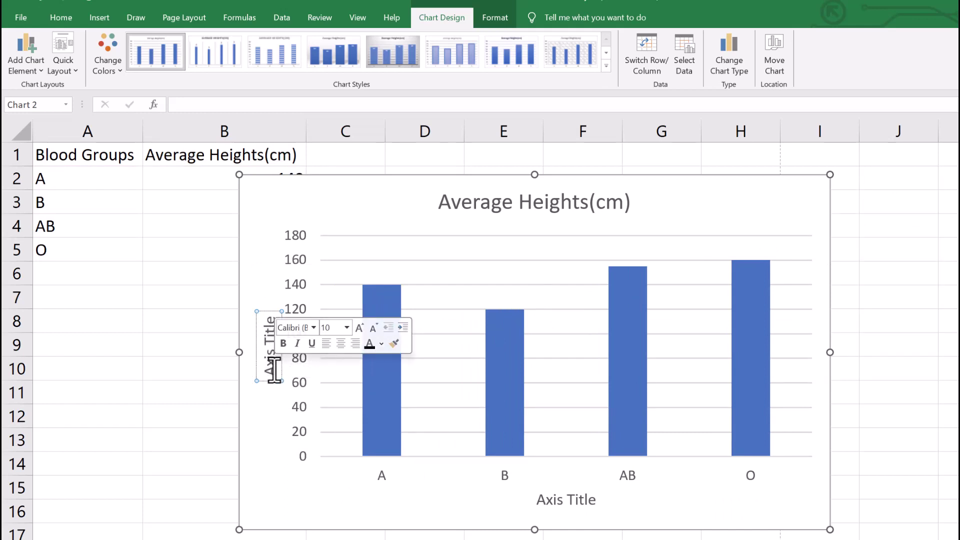
{"action": "triple_click", "coordinate": [274, 369]}
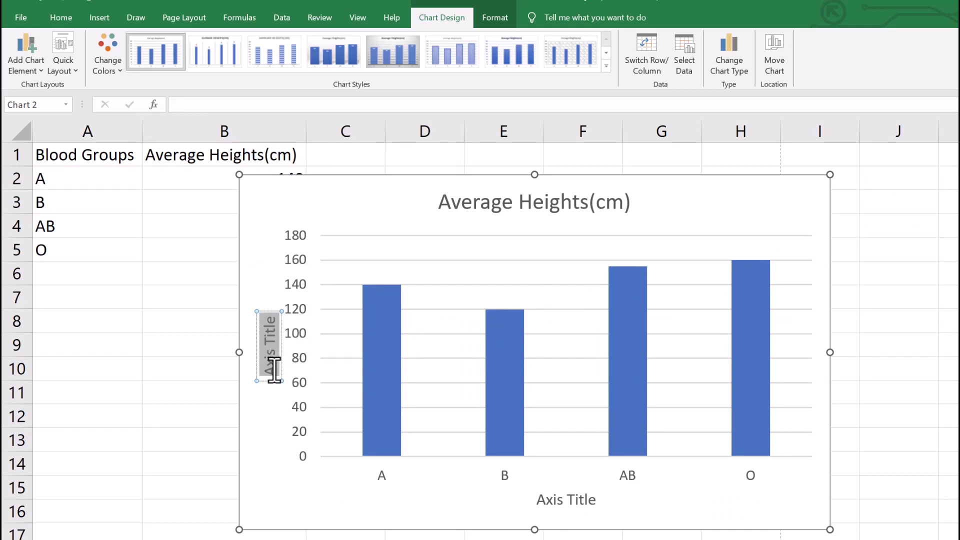
{"action": "type", "text": "Avg"}
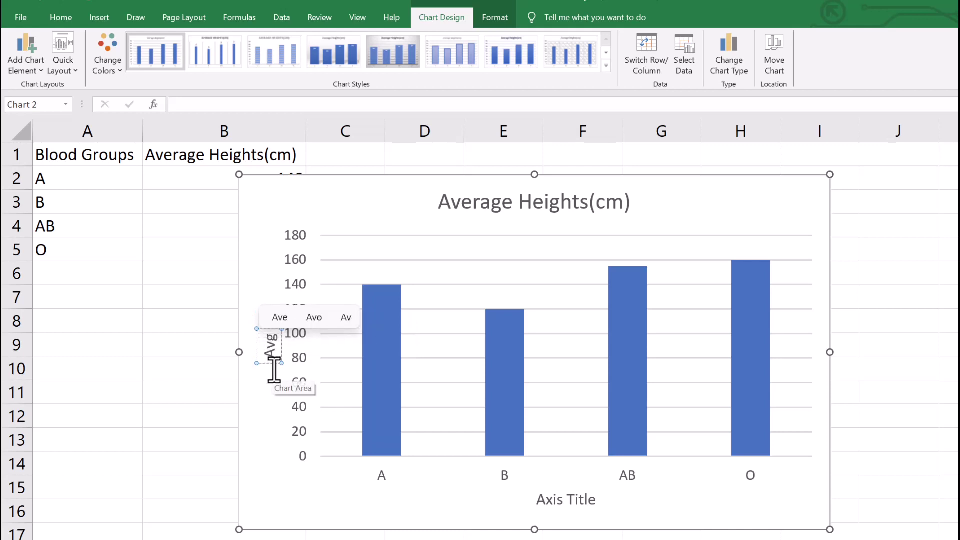
{"action": "type", "text": " Height"}
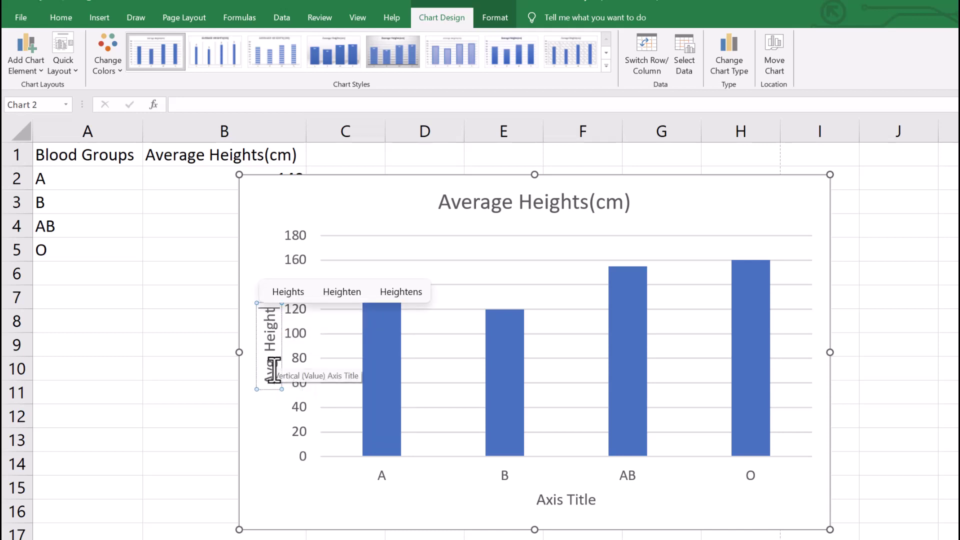
{"action": "type", "text": " (cm)"}
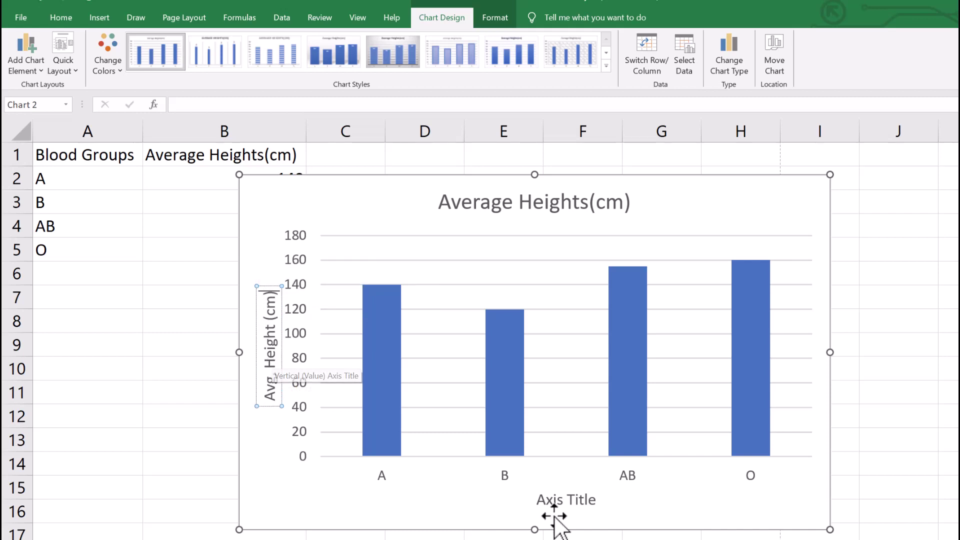
Change the chart's horizontal axis title to "Blood Group"
{"action": "left_click", "coordinate": [561, 500]}
{"action": "triple_click", "coordinate": [561, 500]}
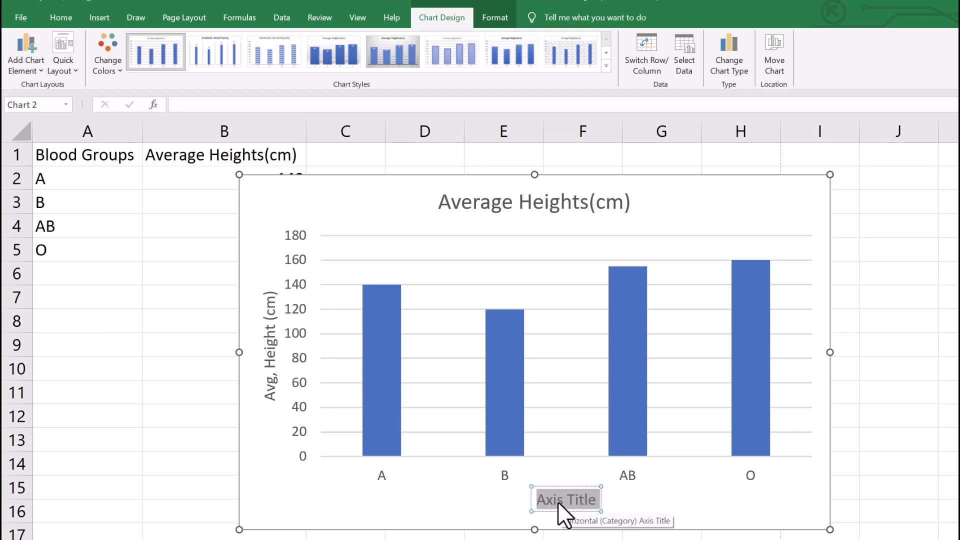
{"action": "type", "text": "Blood Group"}
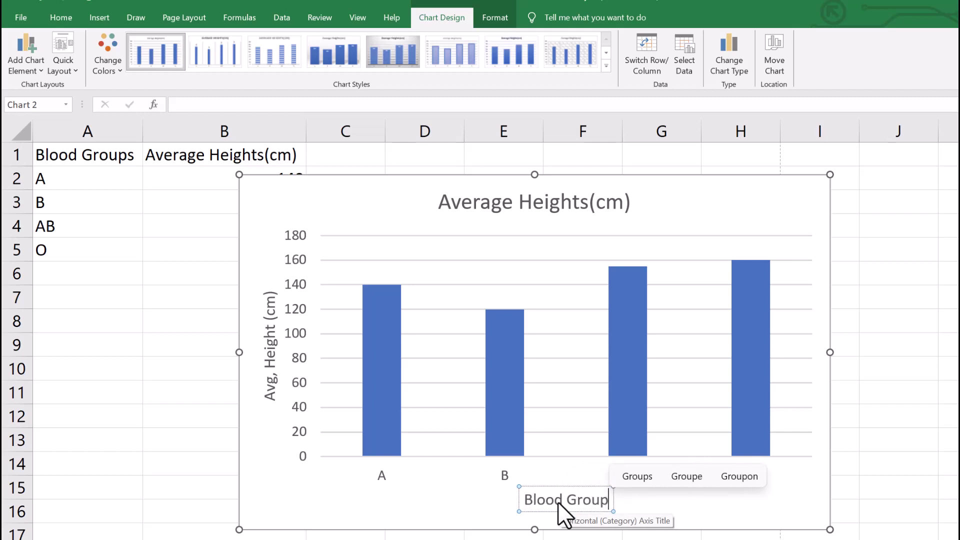
Move the chart slightly down the sheet and add a legend to it
{"action": "left_click_drag", "start_coordinate": [692, 205], "coordinate": [680, 257]}
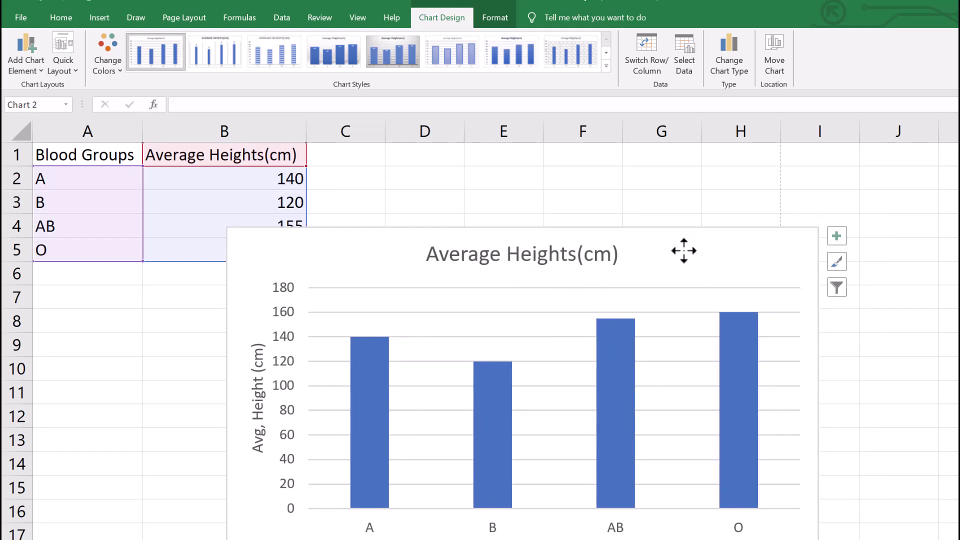
{"action": "left_click_drag", "start_coordinate": [682, 251], "coordinate": [663, 248]}
{"action": "left_click", "coordinate": [819, 235]}
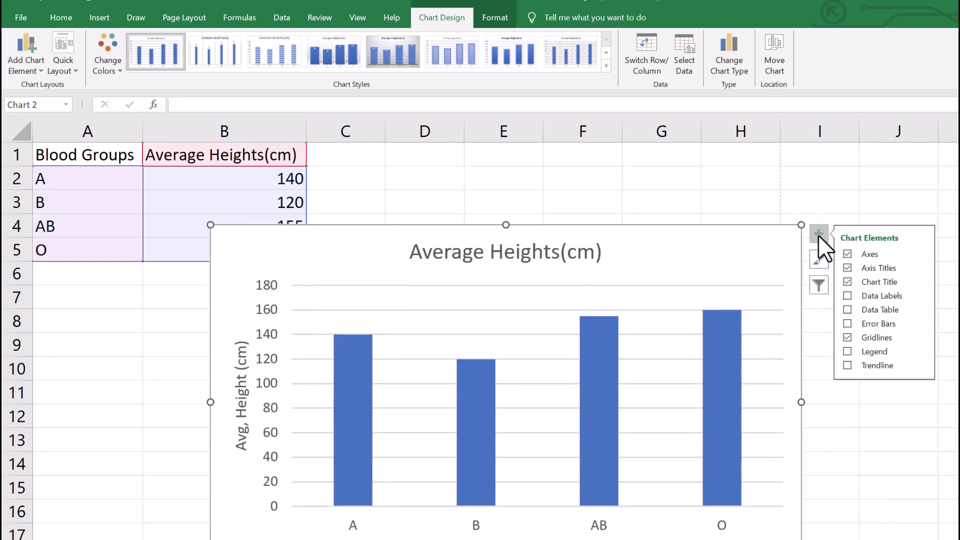
{"action": "left_click", "coordinate": [847, 351]}
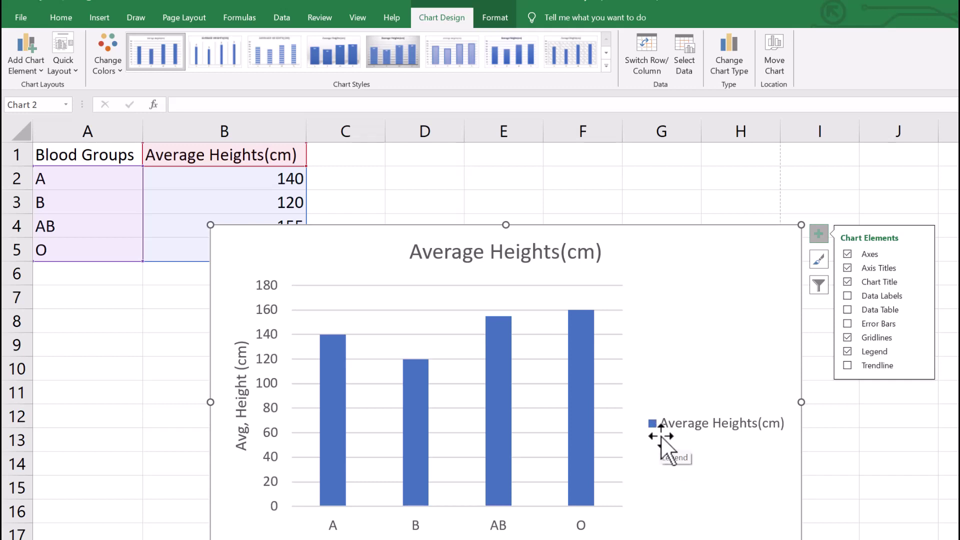
Add primary major vertical, primary minor horizontal and primary minor vertical gridlines to the chart, and check the gridline formatting options
{"action": "left_click", "coordinate": [847, 337]}
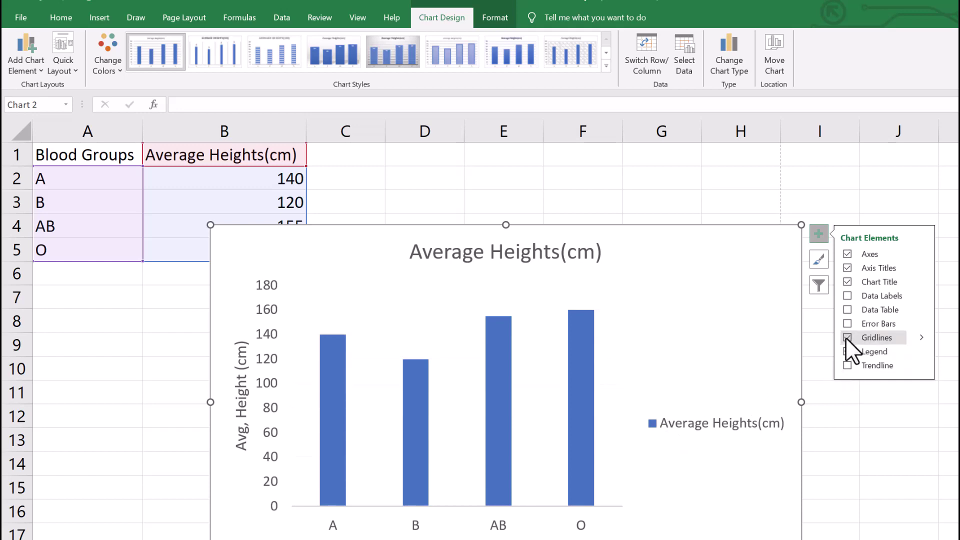
{"action": "left_click", "coordinate": [847, 338]}
{"action": "left_click", "coordinate": [922, 338]}
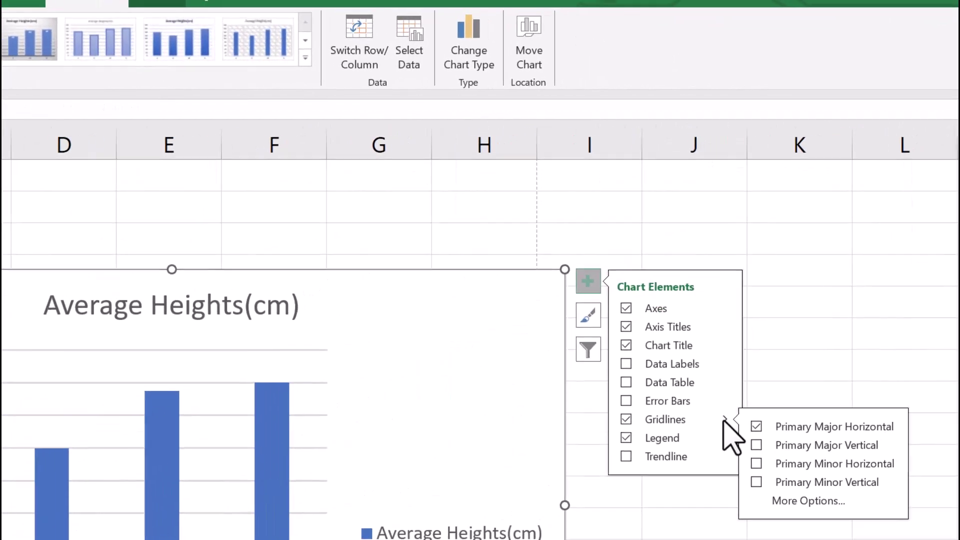
{"action": "left_click", "coordinate": [792, 445]}
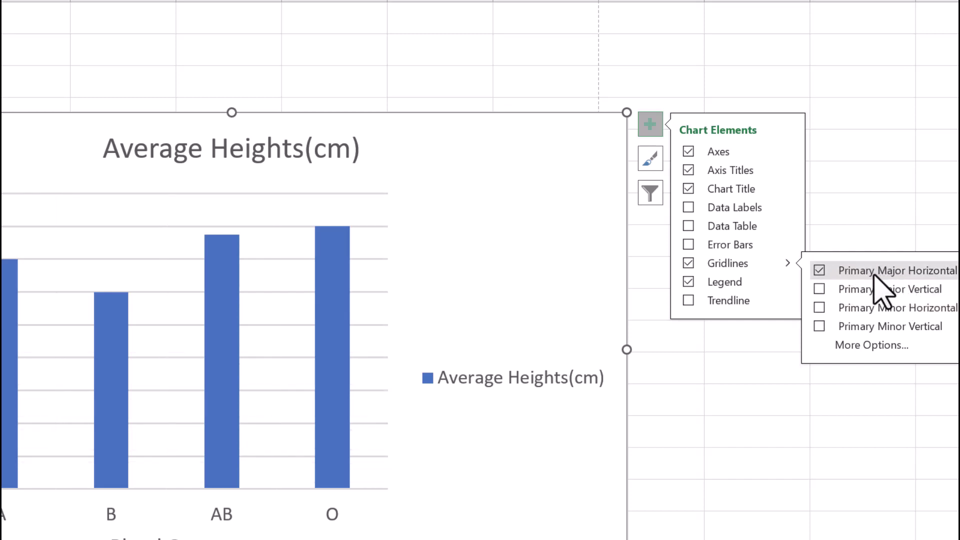
{"action": "left_click", "coordinate": [819, 290]}
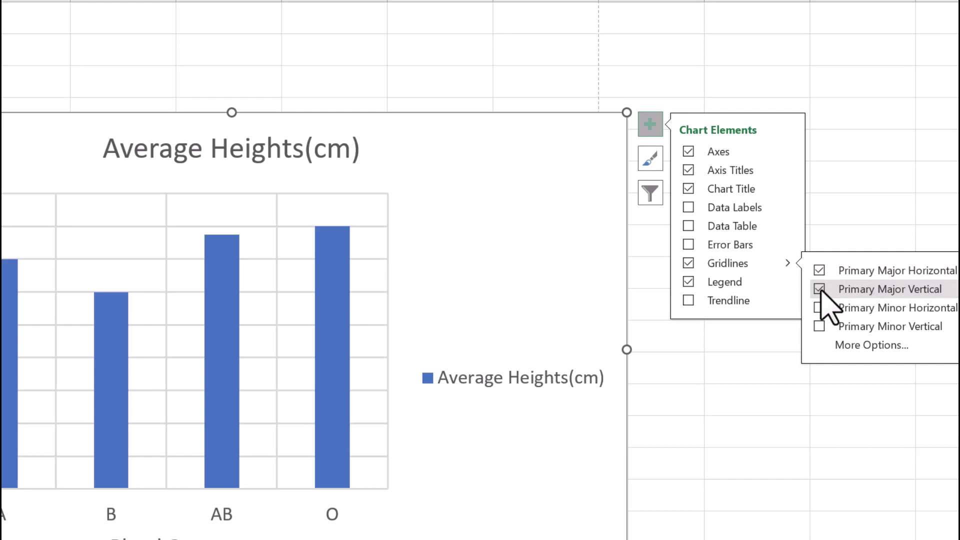
{"action": "left_click", "coordinate": [819, 308]}
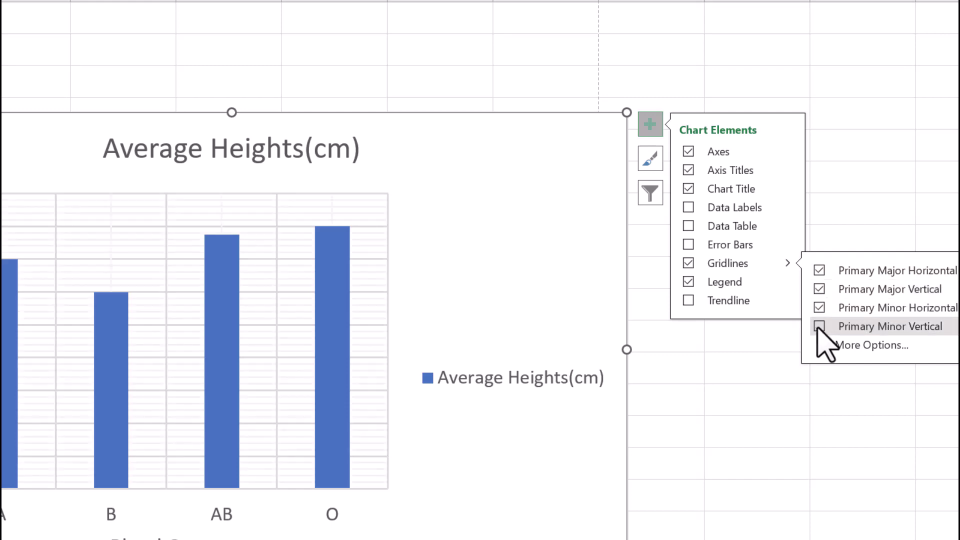
{"action": "left_click", "coordinate": [818, 327]}
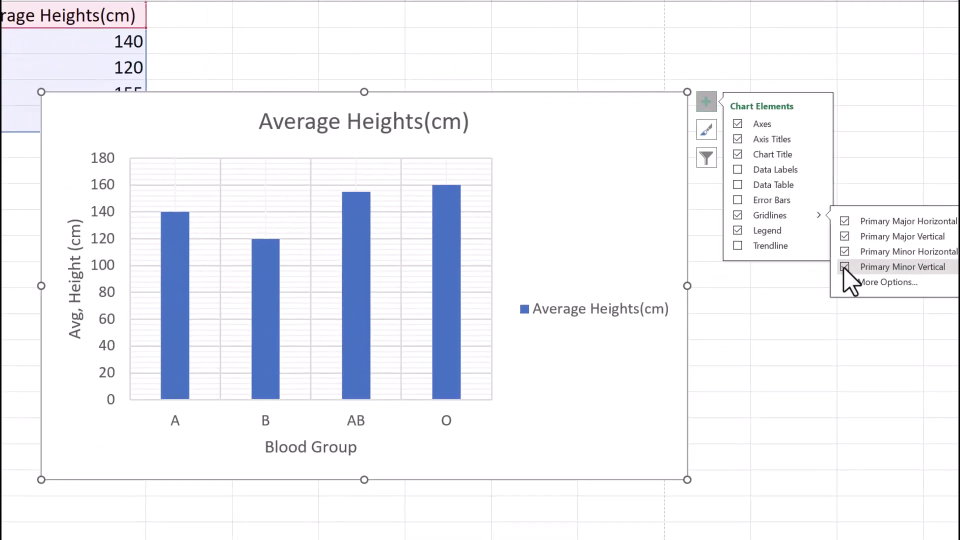
{"action": "left_click", "coordinate": [873, 282]}
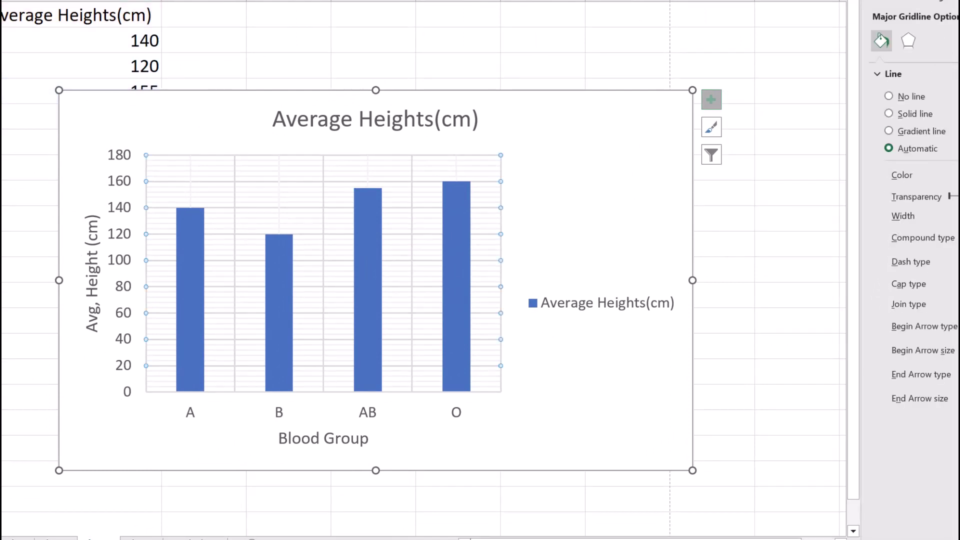
{"action": "left_click", "coordinate": [959, 2]}
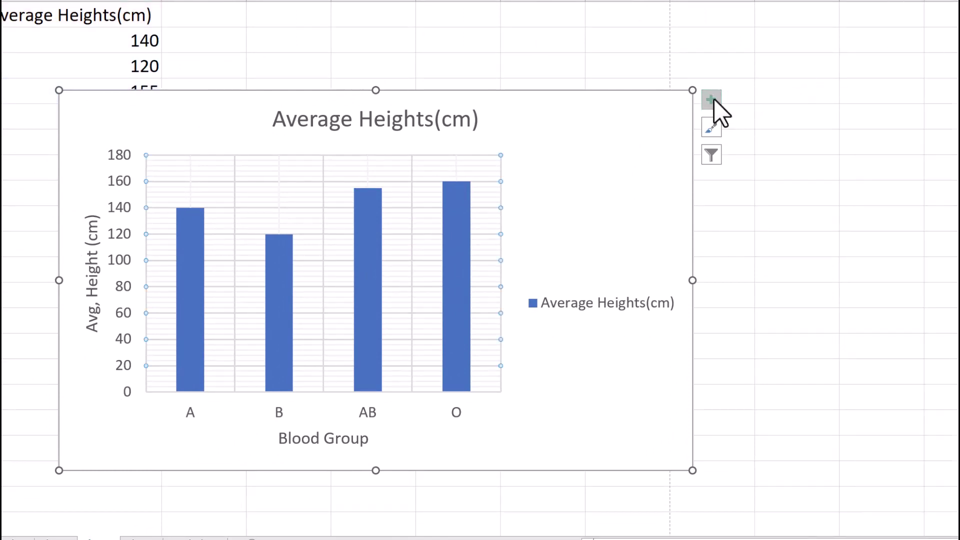
Toggle the chart's primary axes off and back on
{"action": "left_click", "coordinate": [715, 100]}
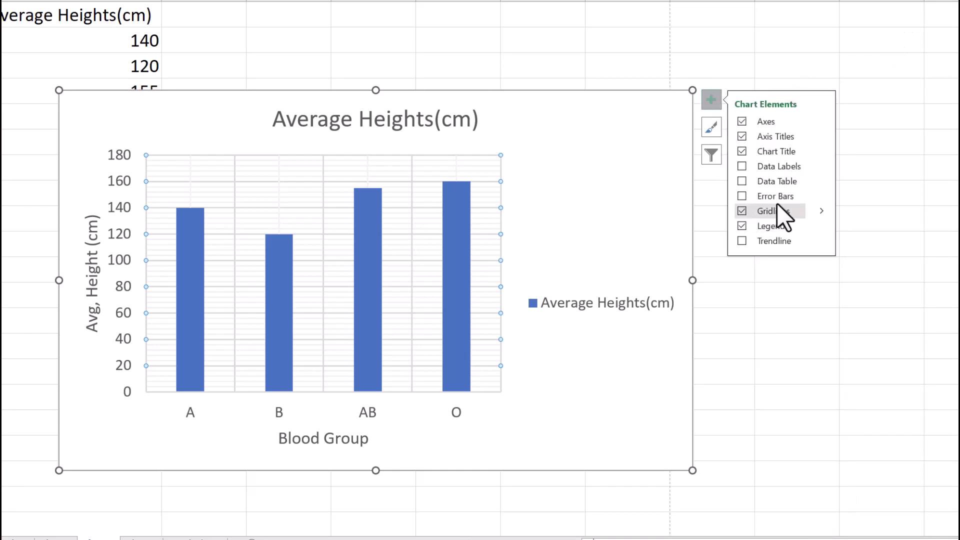
{"action": "left_click", "coordinate": [818, 122]}
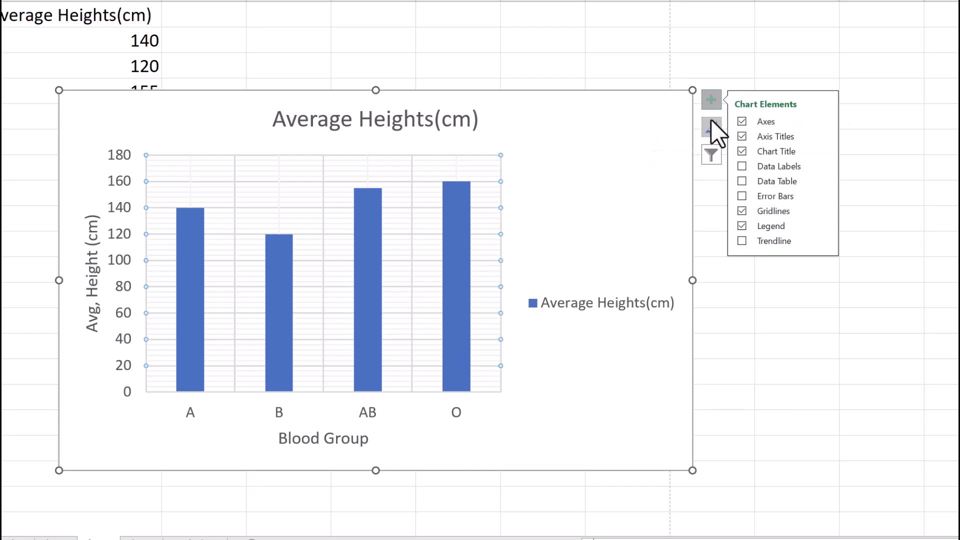
{"action": "left_click", "coordinate": [820, 120]}
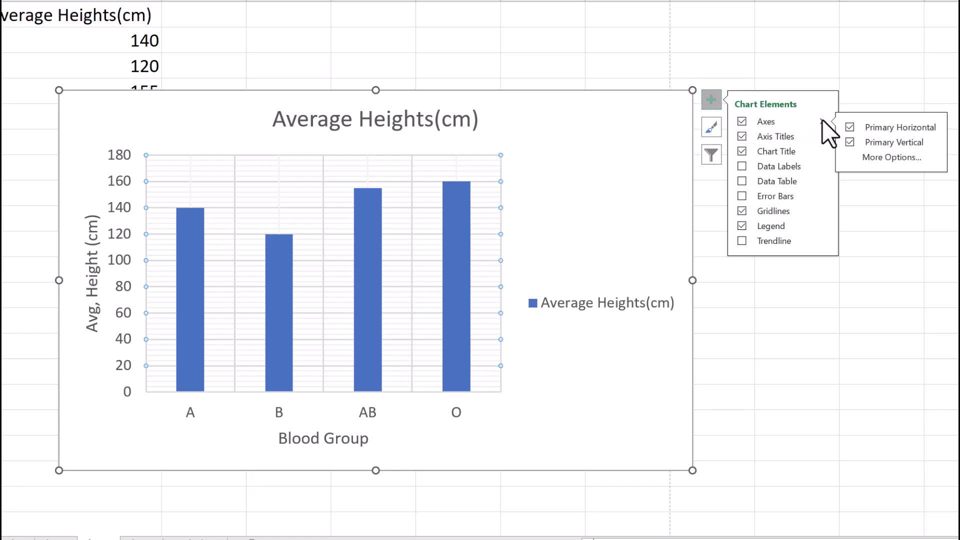
{"action": "left_click", "coordinate": [851, 142]}
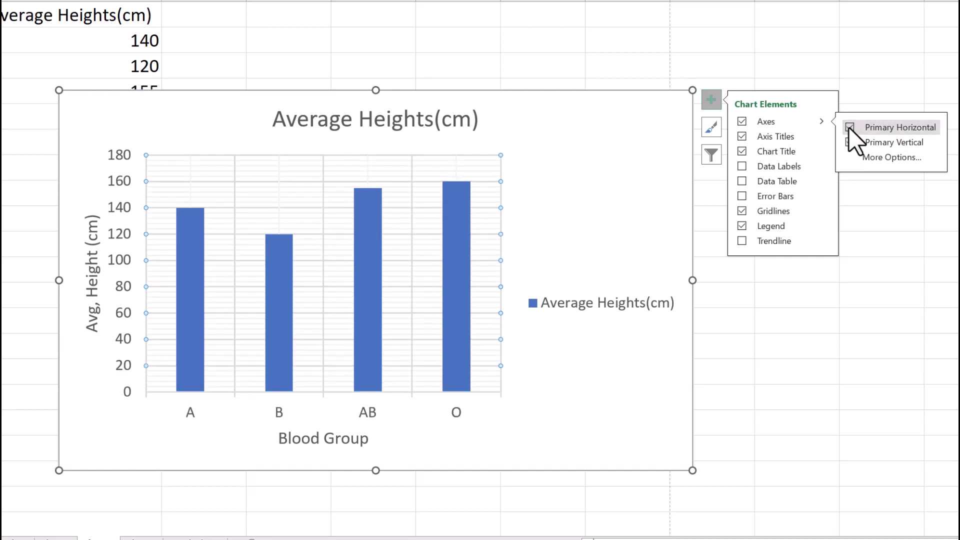
Move the chart to the right of the data table, clear of columns A and B
{"action": "left_click", "coordinate": [712, 104]}
{"action": "left_click_drag", "start_coordinate": [593, 114], "coordinate": [740, 80]}
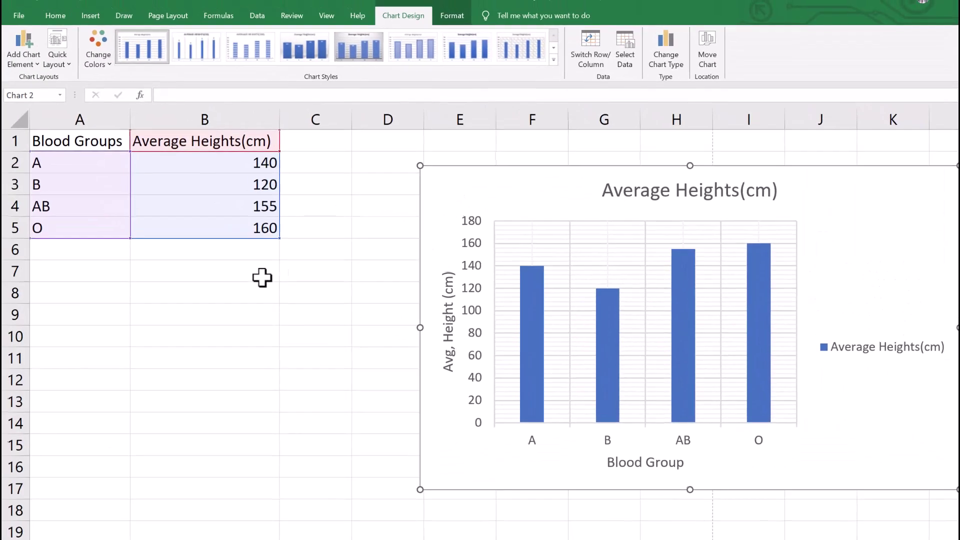
Insert a clustered bar chart from the blood group and average height data in A1:B5
{"action": "left_click", "coordinate": [192, 235]}
{"action": "left_click_drag", "start_coordinate": [3, 70], "coordinate": [159, 151]}
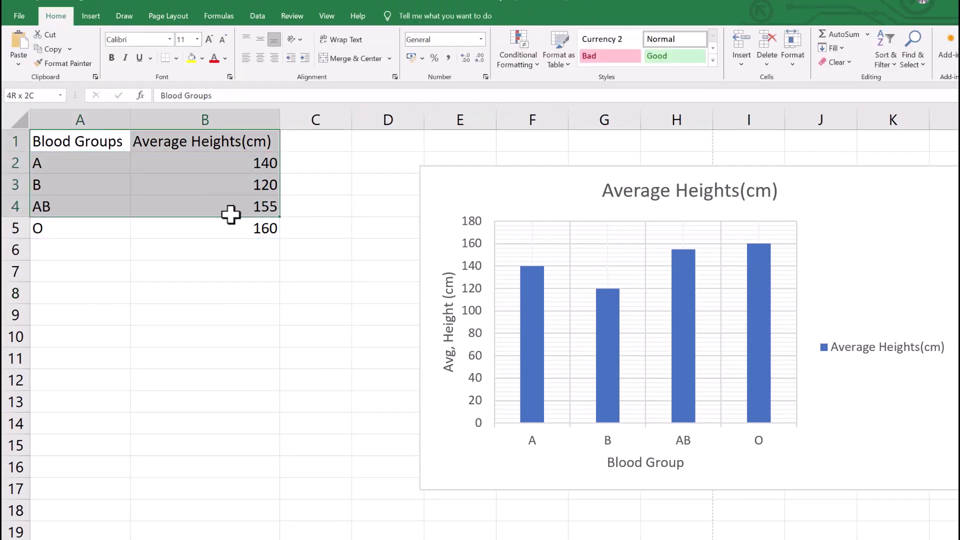
{"action": "left_click_drag", "start_coordinate": [231, 215], "coordinate": [229, 223]}
{"action": "left_click", "coordinate": [90, 17]}
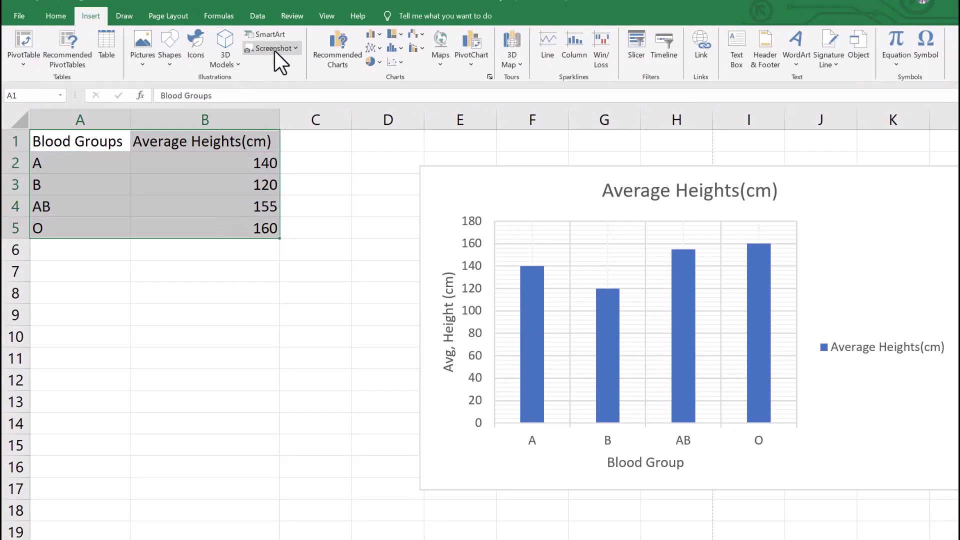
{"action": "left_click", "coordinate": [349, 58]}
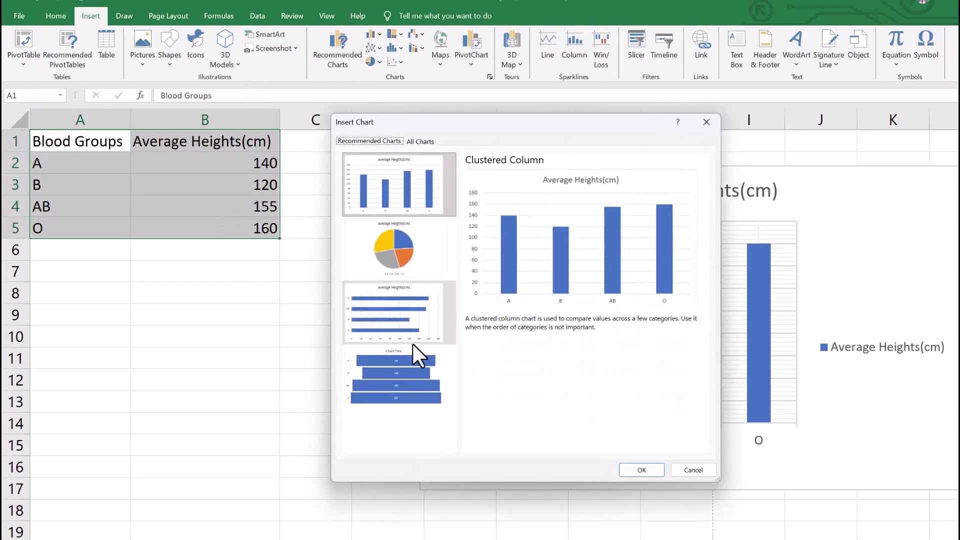
{"action": "left_click", "coordinate": [413, 139]}
{"action": "left_click", "coordinate": [372, 232]}
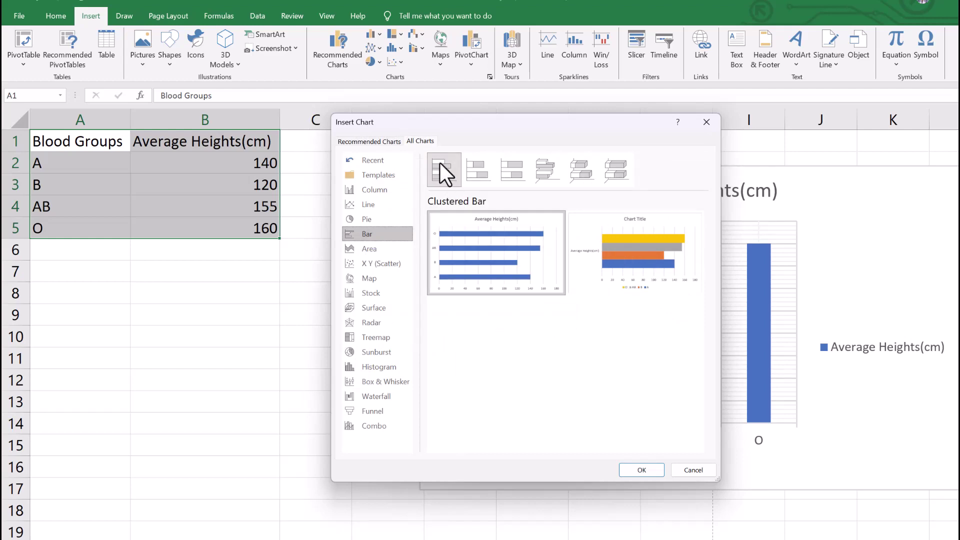
{"action": "mouse_move", "coordinate": [463, 241]}
{"action": "left_click", "coordinate": [640, 474]}
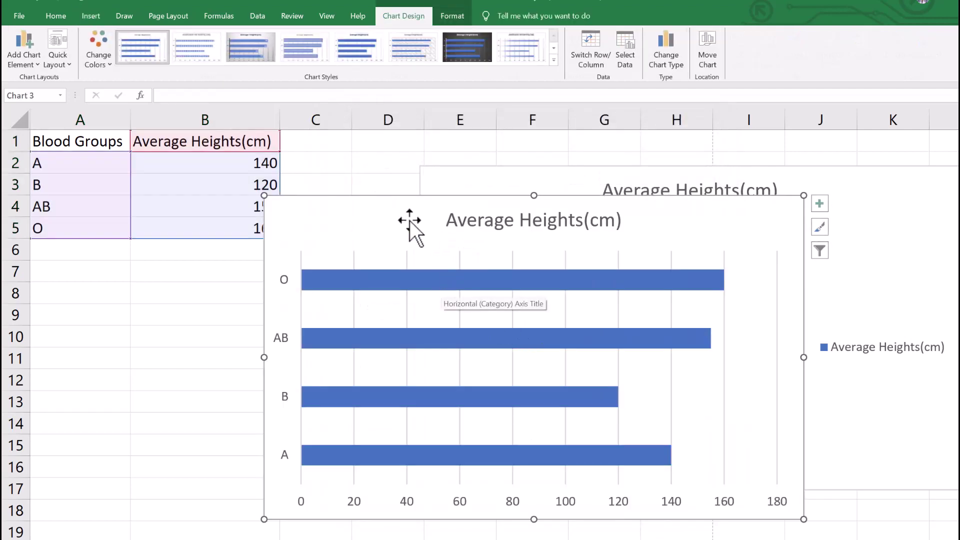
Move the bar chart and the column chart apart to compare them side by side
{"action": "left_click_drag", "start_coordinate": [407, 223], "coordinate": [223, 292]}
{"action": "left_click_drag", "start_coordinate": [512, 180], "coordinate": [622, 150]}
{"action": "left_click_drag", "start_coordinate": [489, 285], "coordinate": [432, 192]}
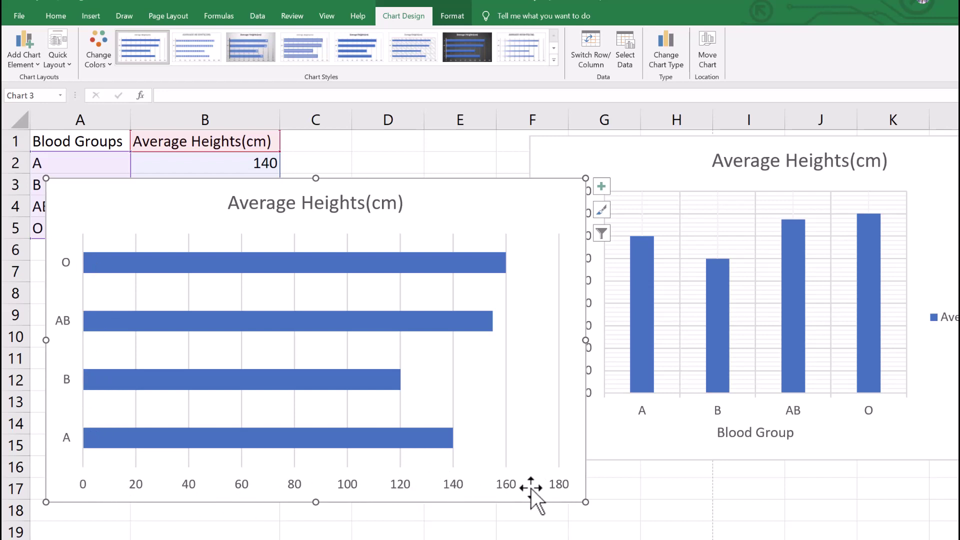
{"action": "left_click_drag", "start_coordinate": [467, 193], "coordinate": [515, 229]}
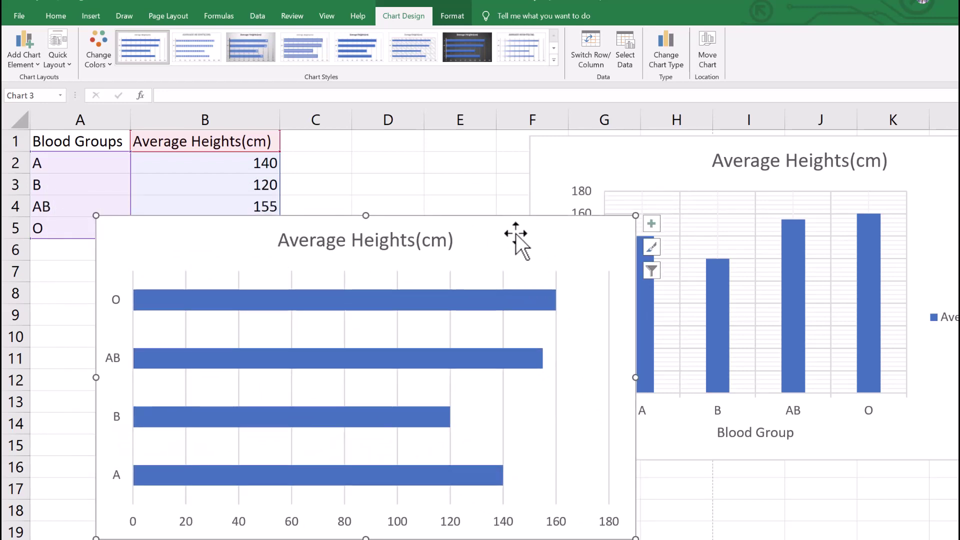
Delete the bar chart and move the column chart back towards the data table, clear of columns A and B
{"action": "key", "text": "Delete"}
{"action": "left_click_drag", "start_coordinate": [600, 158], "coordinate": [382, 204]}
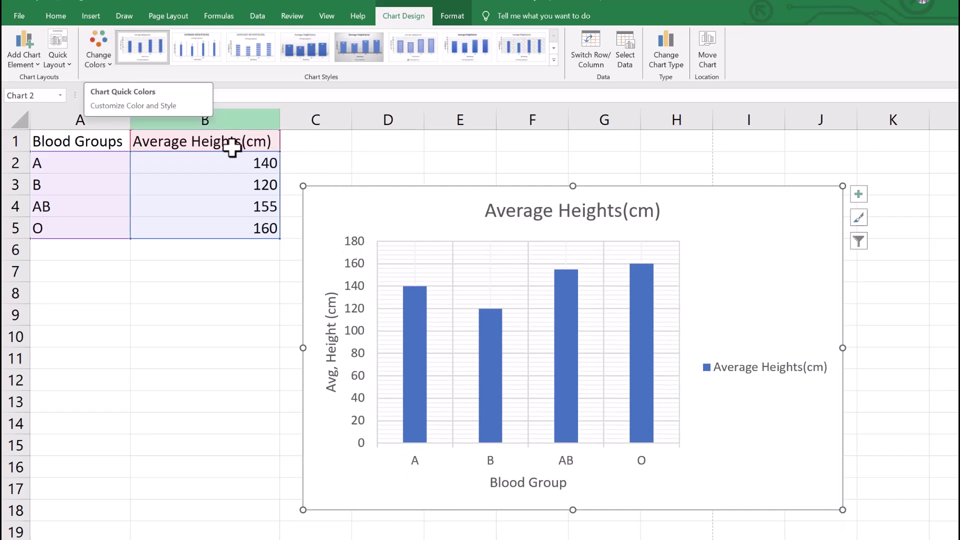
Try the second Colorful palette on the column chart, apply the fourth one, and preview the monochromatic palettes
{"action": "left_click", "coordinate": [110, 64]}
{"action": "left_click", "coordinate": [132, 111]}
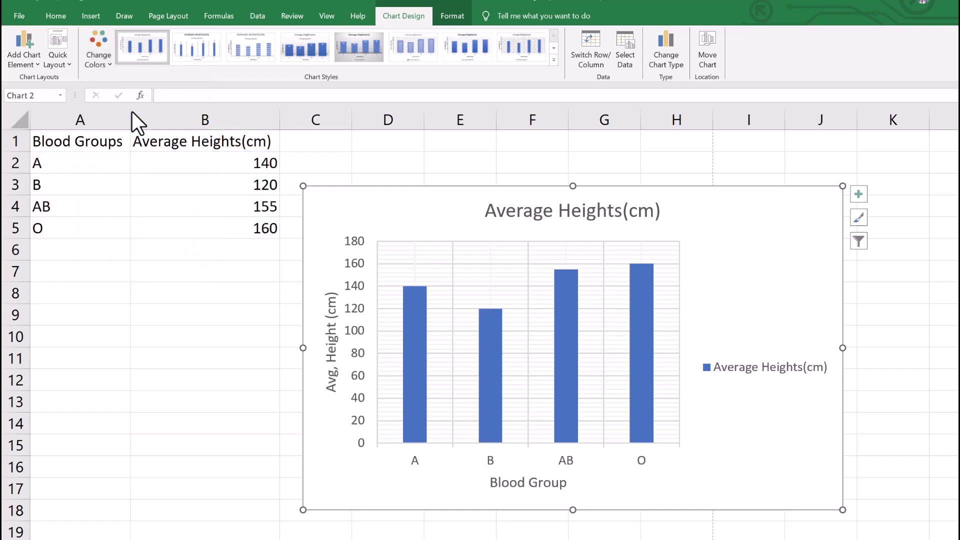
{"action": "left_click", "coordinate": [103, 65]}
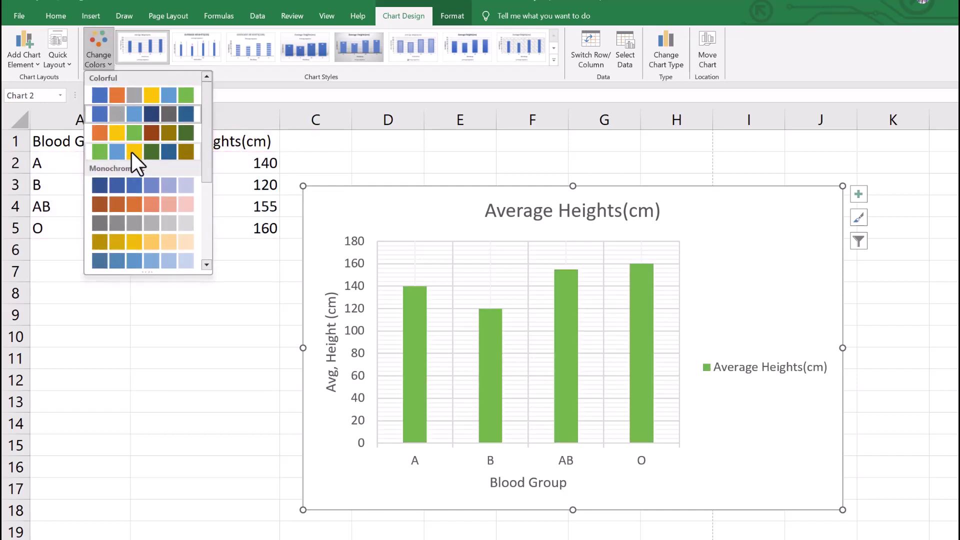
{"action": "left_click", "coordinate": [131, 152]}
{"action": "left_click", "coordinate": [107, 61]}
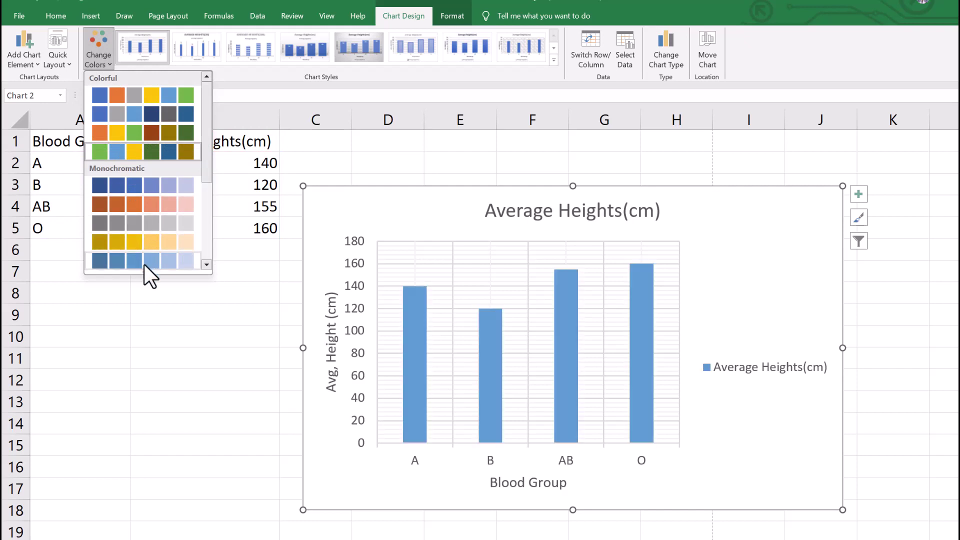
{"action": "left_click", "coordinate": [129, 306]}
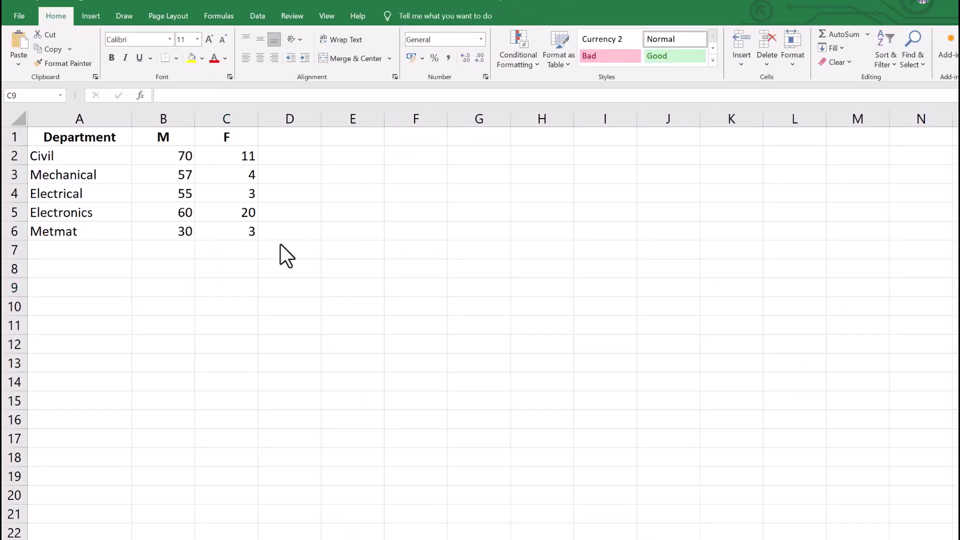
Center the M and F values in B2:C6 of the department table
{"action": "left_click", "coordinate": [81, 137]}
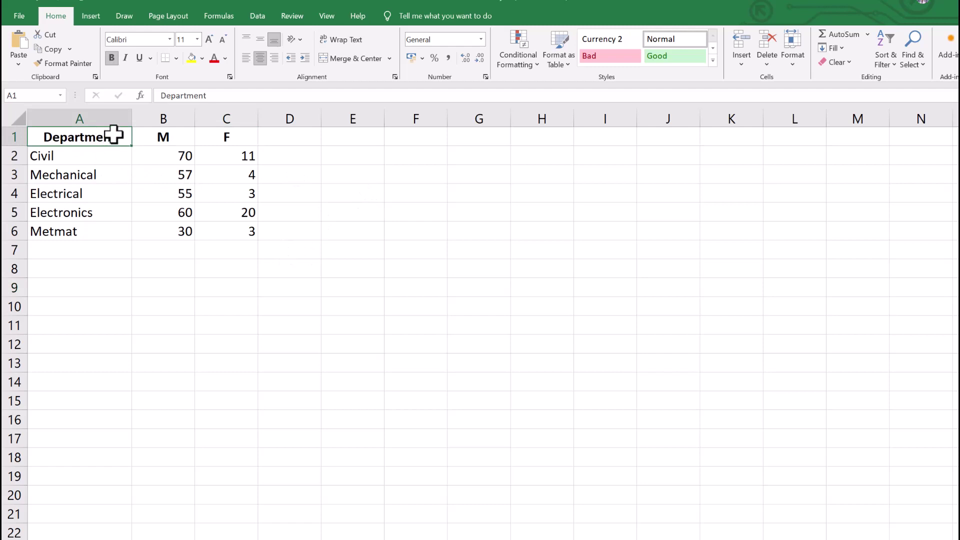
{"action": "left_click", "coordinate": [92, 174]}
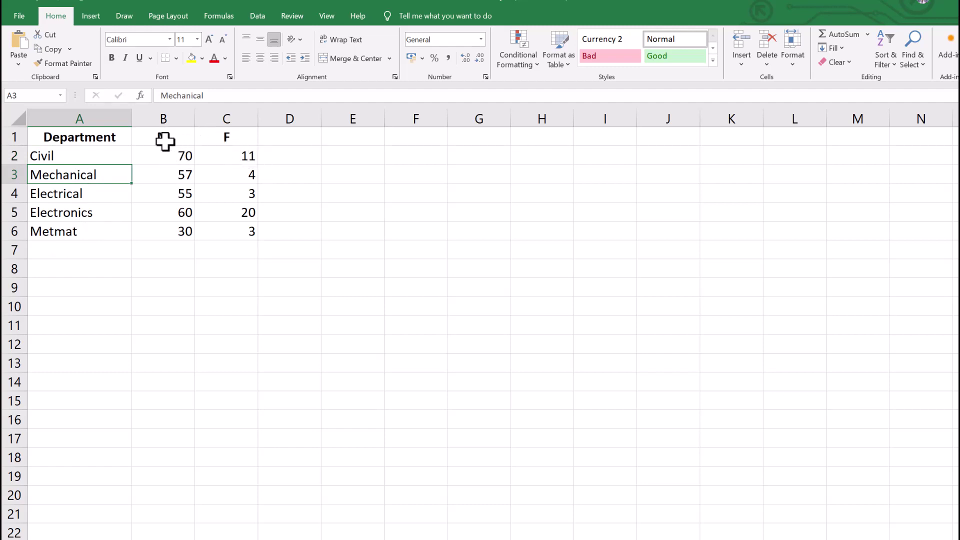
{"action": "left_click_drag", "start_coordinate": [168, 156], "coordinate": [218, 236]}
{"action": "left_click", "coordinate": [260, 57]}
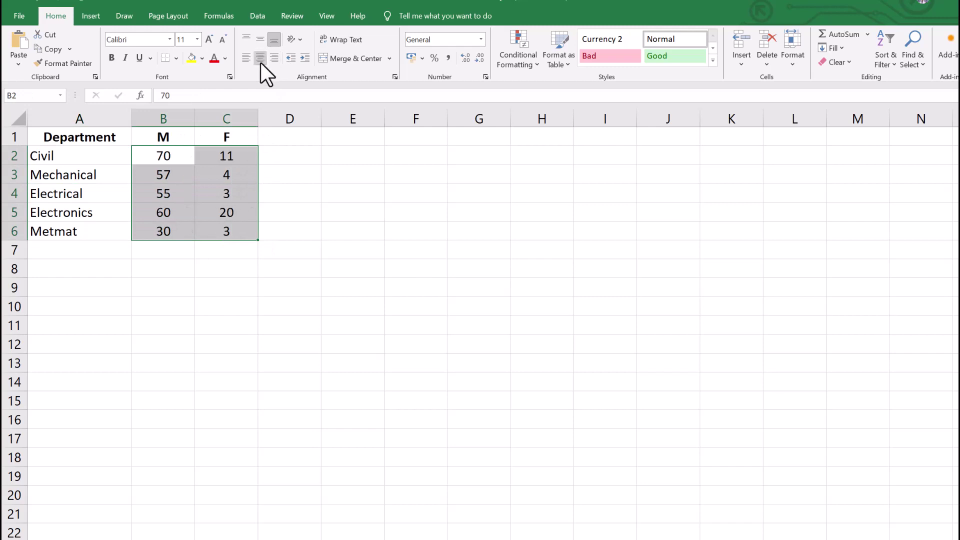
{"action": "left_click", "coordinate": [312, 209]}
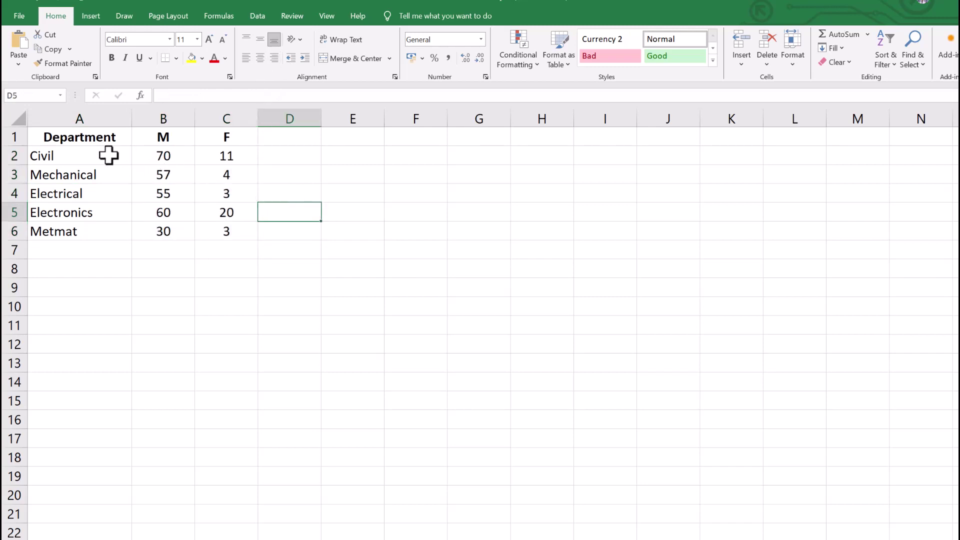
Insert a clustered column chart from A1:C6 after previewing the stacked column version, and move it slightly up the sheet
{"action": "left_click_drag", "start_coordinate": [71, 140], "coordinate": [204, 238]}
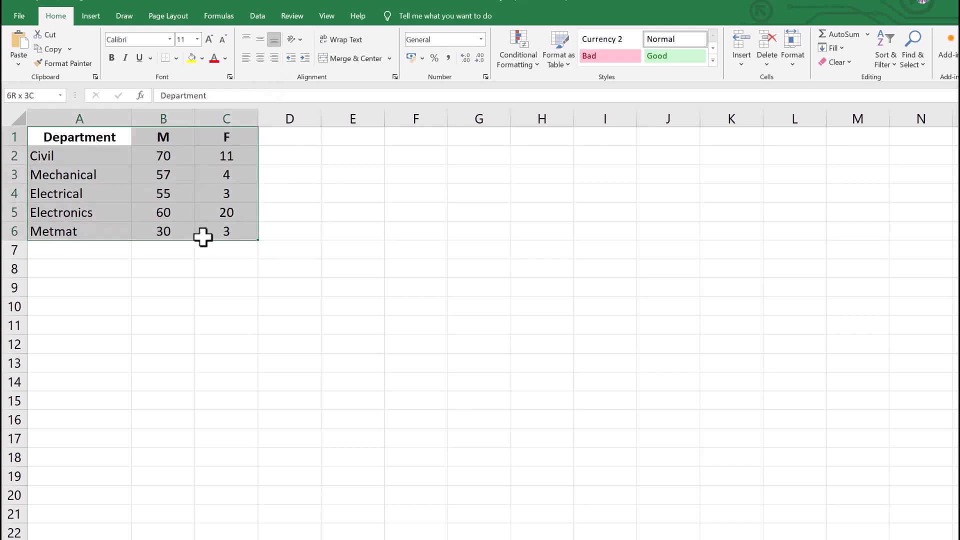
{"action": "left_click", "coordinate": [95, 19]}
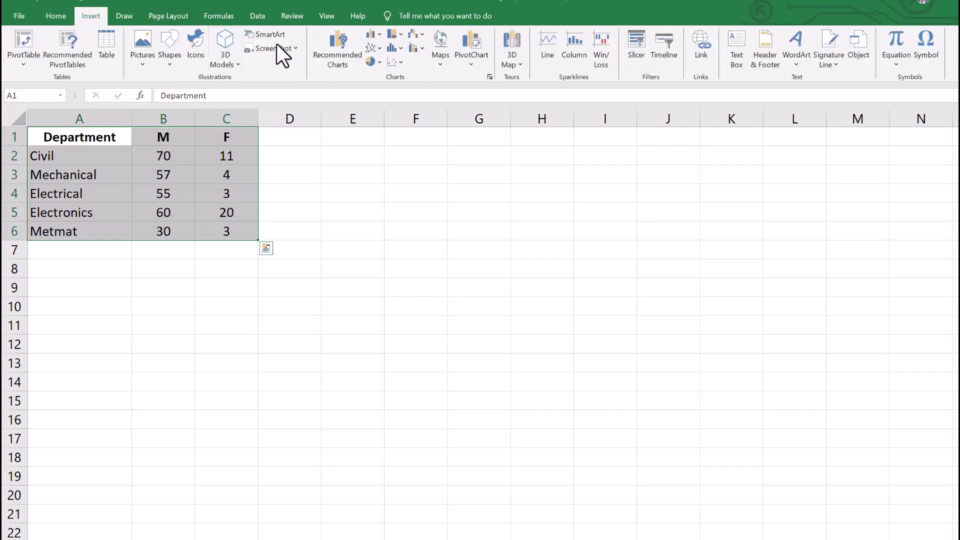
{"action": "left_click", "coordinate": [335, 58]}
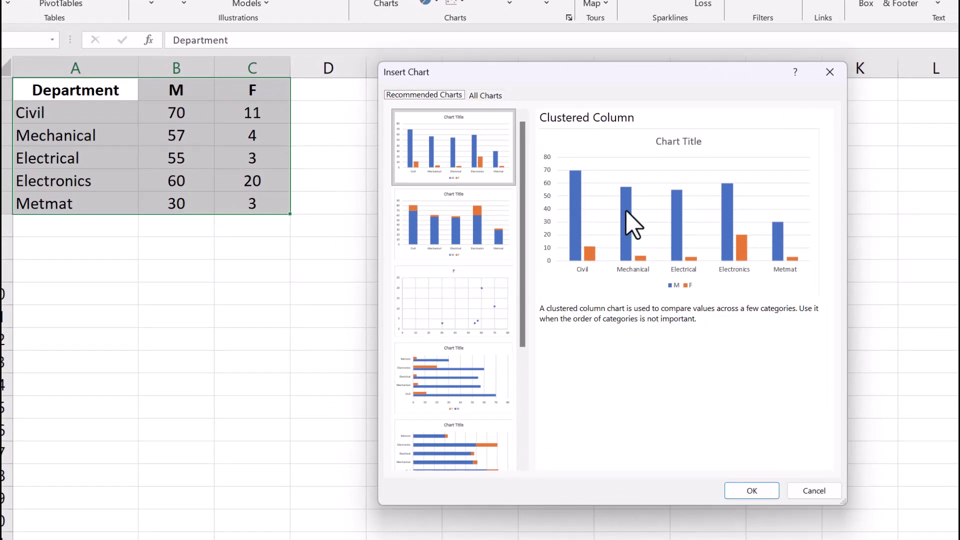
{"action": "left_click", "coordinate": [478, 231]}
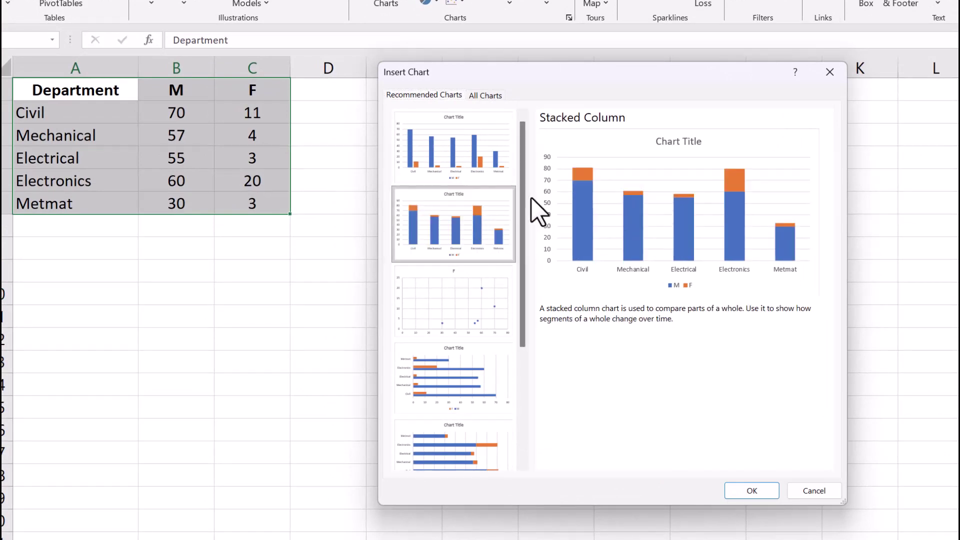
{"action": "left_click", "coordinate": [496, 156]}
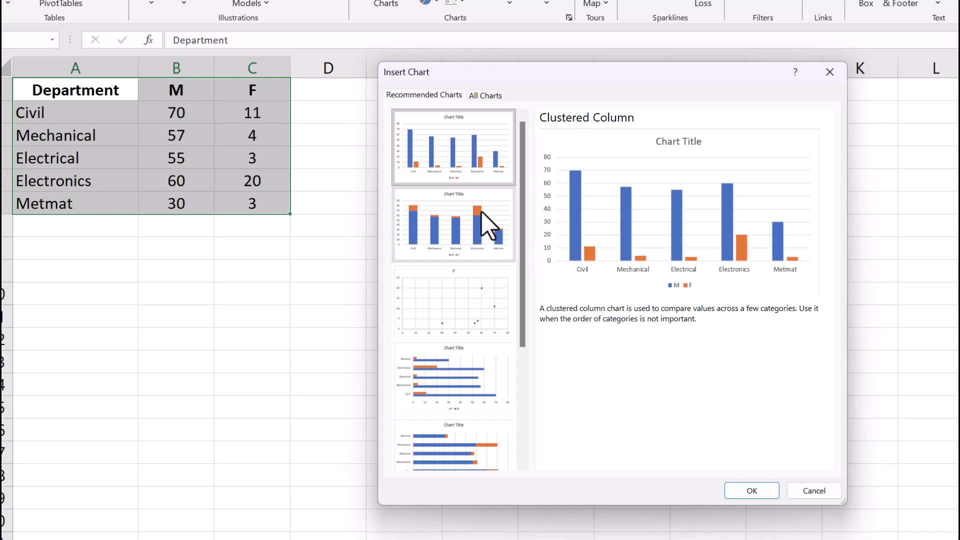
{"action": "left_click", "coordinate": [743, 489]}
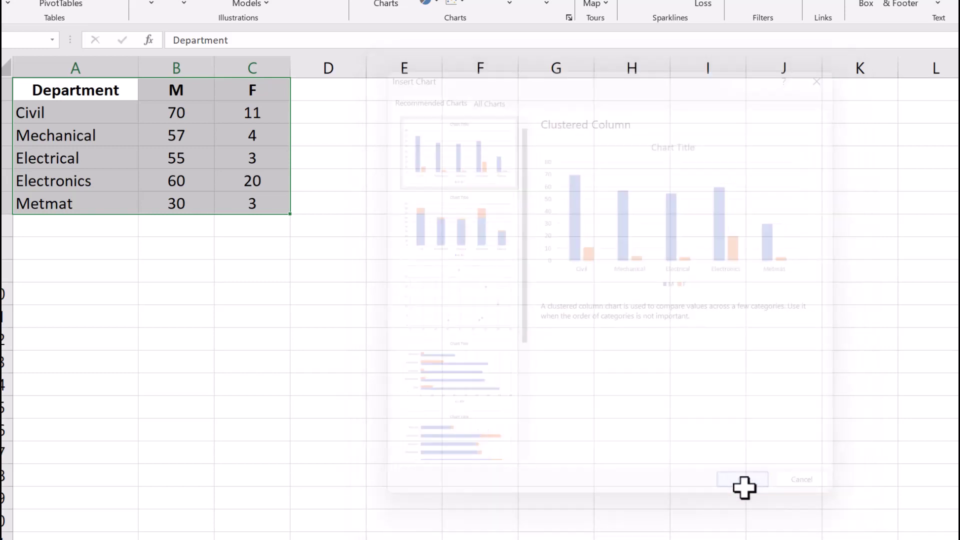
{"action": "left_click_drag", "start_coordinate": [603, 268], "coordinate": [618, 234]}
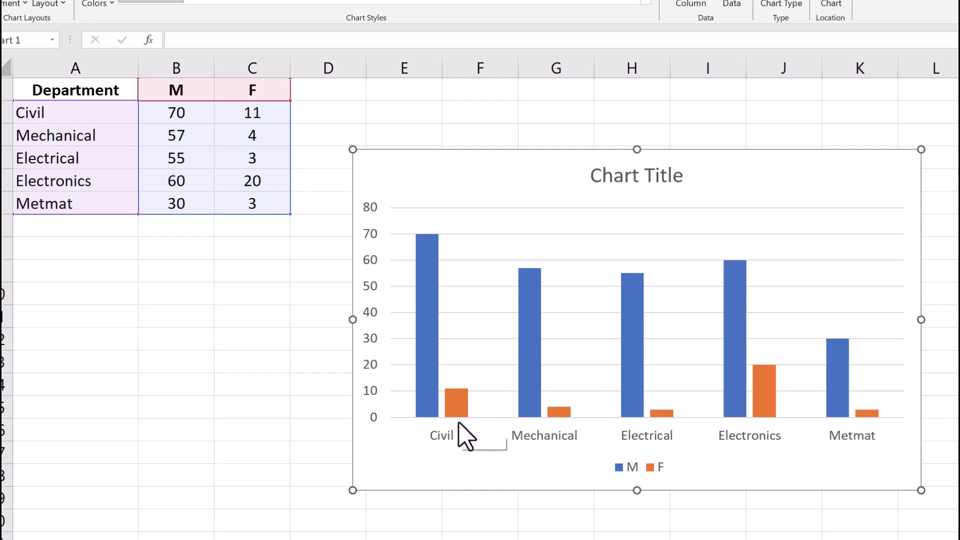
Place the department chart's legend to the right of the plot area
{"action": "mouse_move", "coordinate": [457, 408]}
{"action": "left_click", "coordinate": [899, 183]}
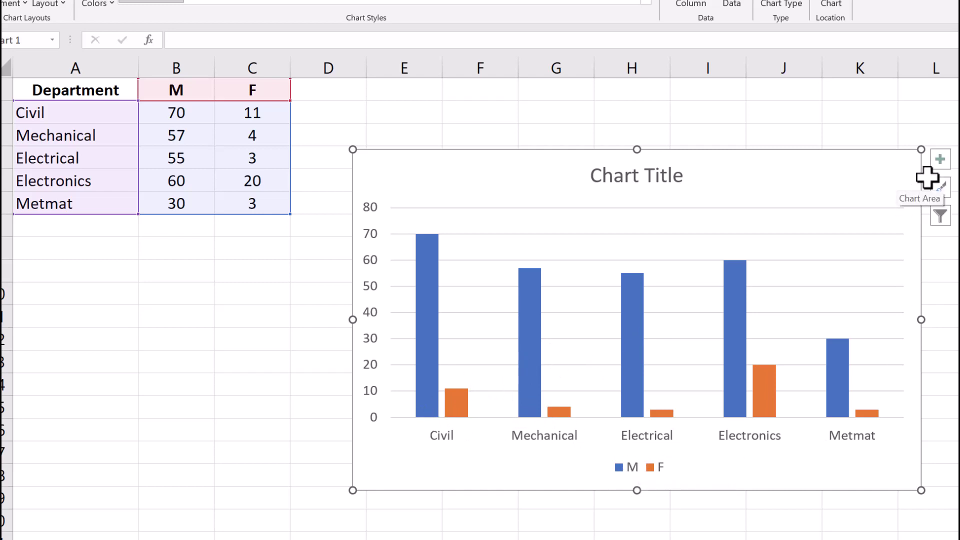
{"action": "left_click", "coordinate": [941, 161]}
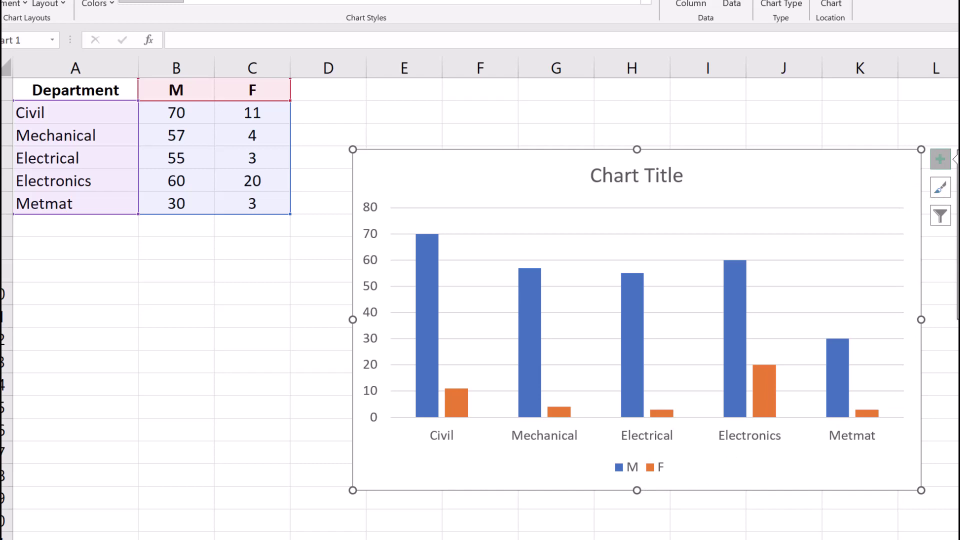
{"action": "left_click", "coordinate": [959, 294]}
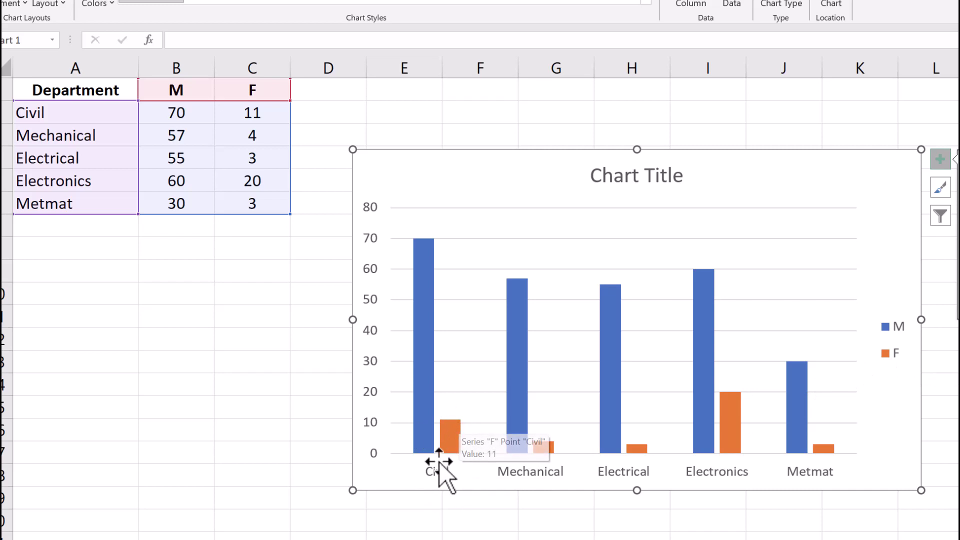
{"action": "mouse_move", "coordinate": [450, 449]}
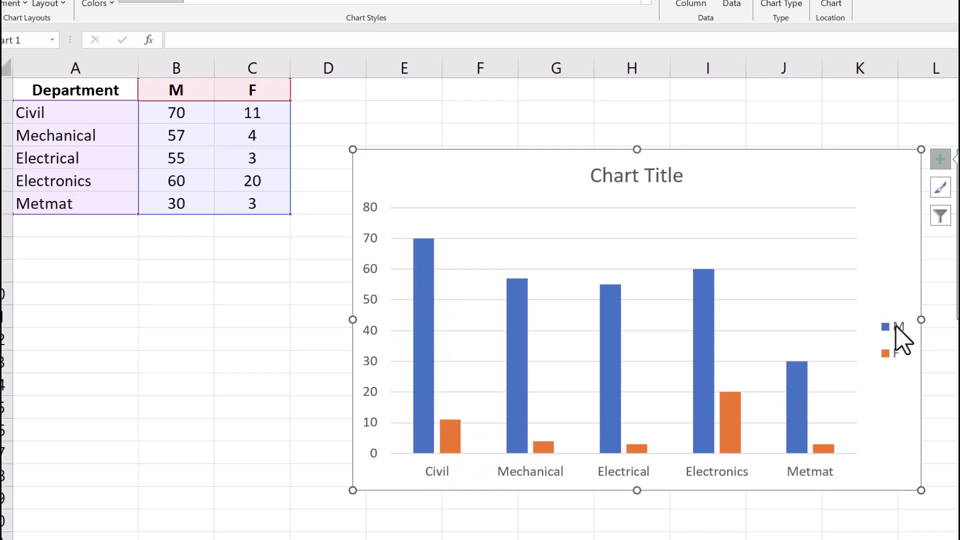
Remove the data labels from the department chart and add axis titles to it
{"action": "mouse_move", "coordinate": [421, 240]}
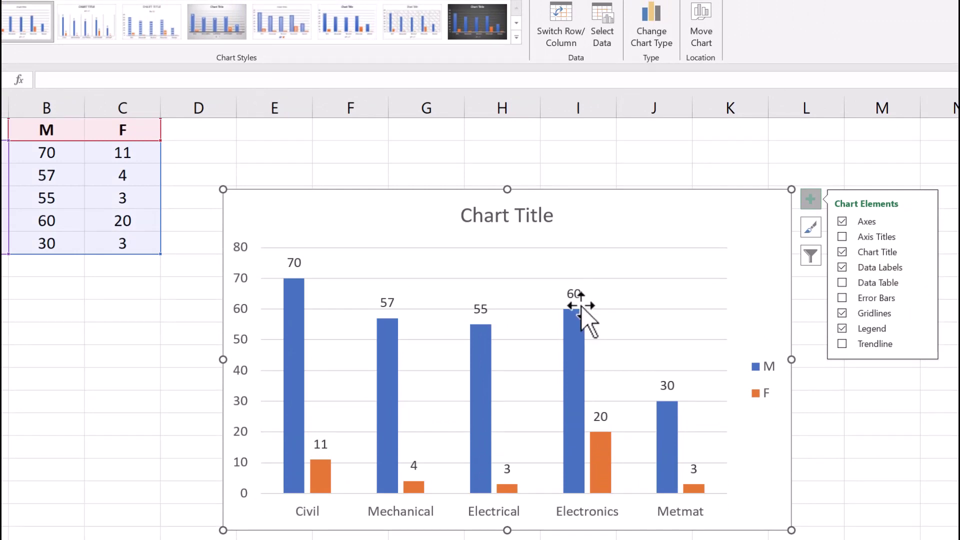
{"action": "mouse_move", "coordinate": [565, 313]}
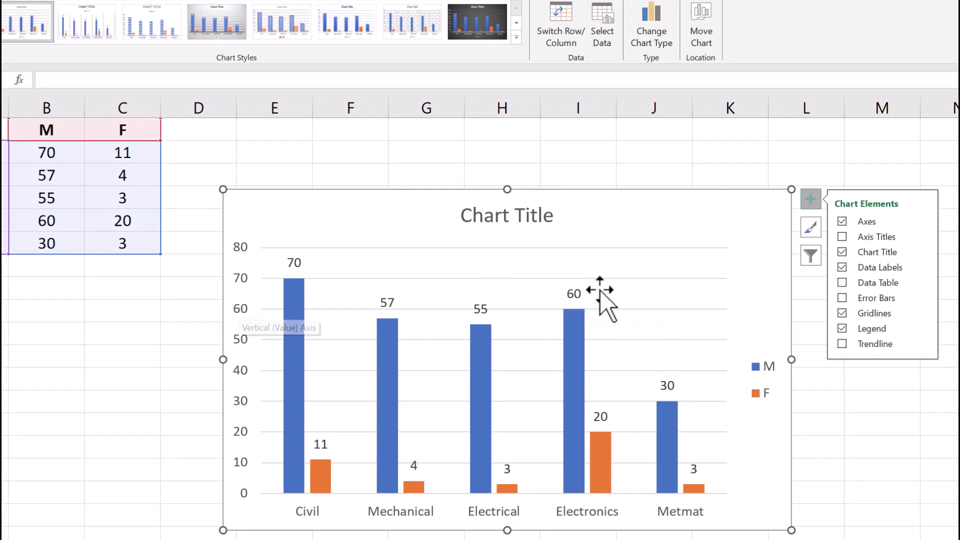
{"action": "left_click", "coordinate": [843, 268]}
{"action": "left_click", "coordinate": [895, 285]}
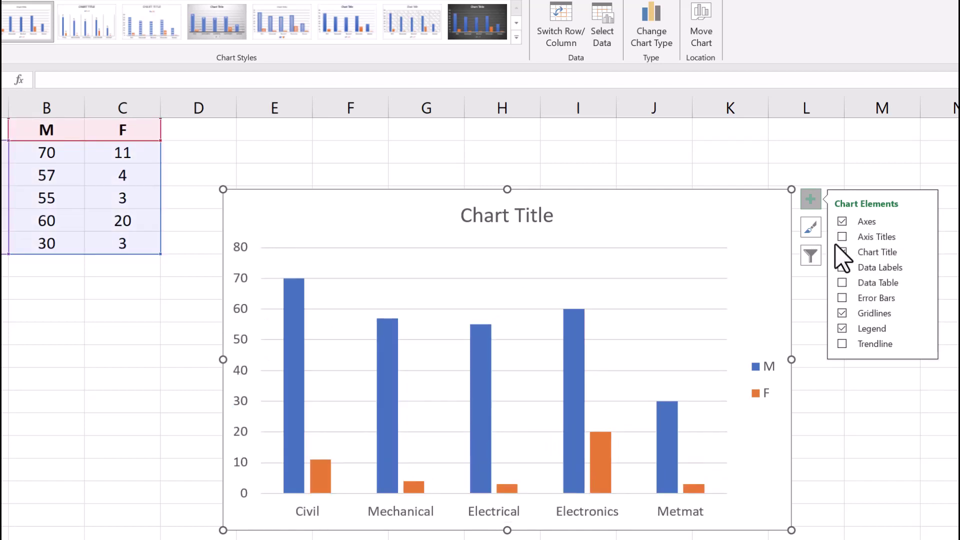
{"action": "left_click", "coordinate": [842, 237]}
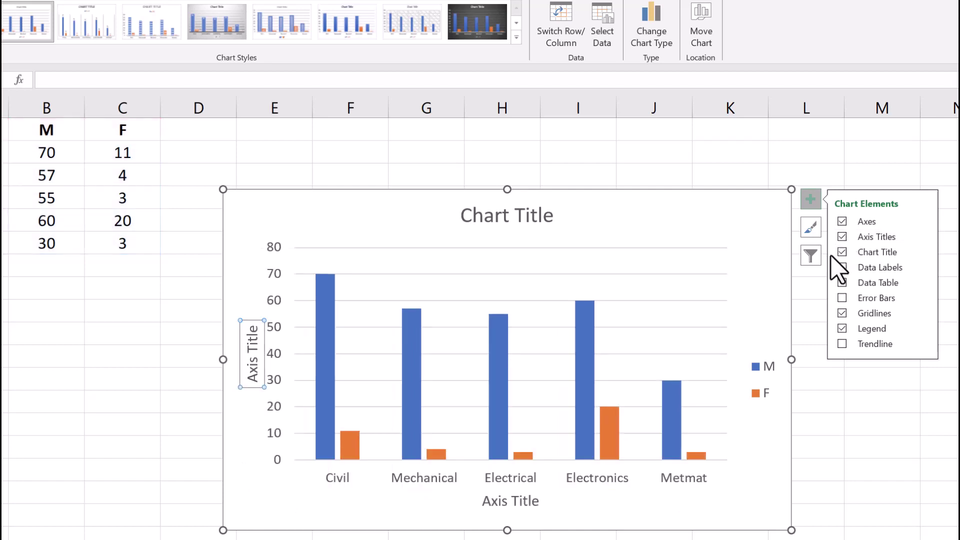
Set the department chart's vertical axis title to "Number of student"
{"action": "left_click", "coordinate": [254, 373]}
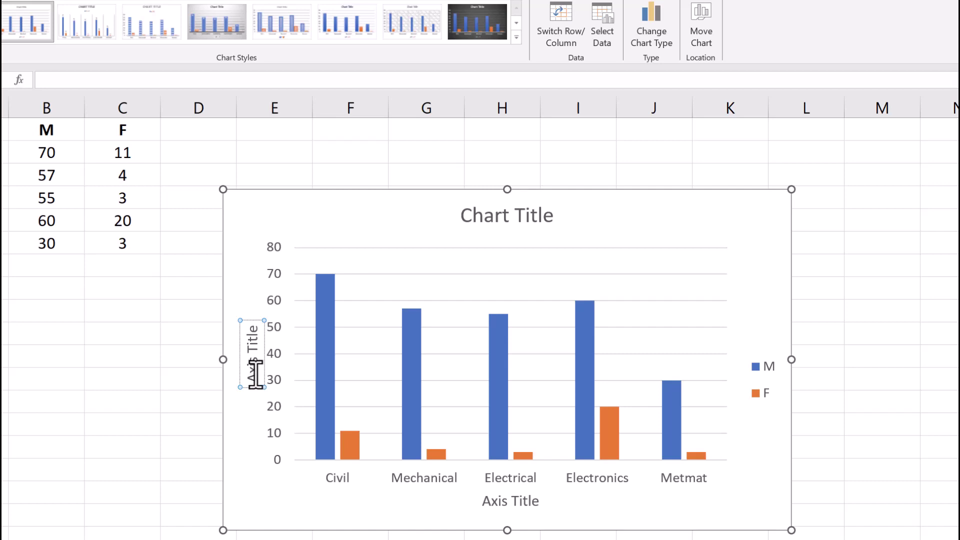
{"action": "triple_click", "coordinate": [255, 372]}
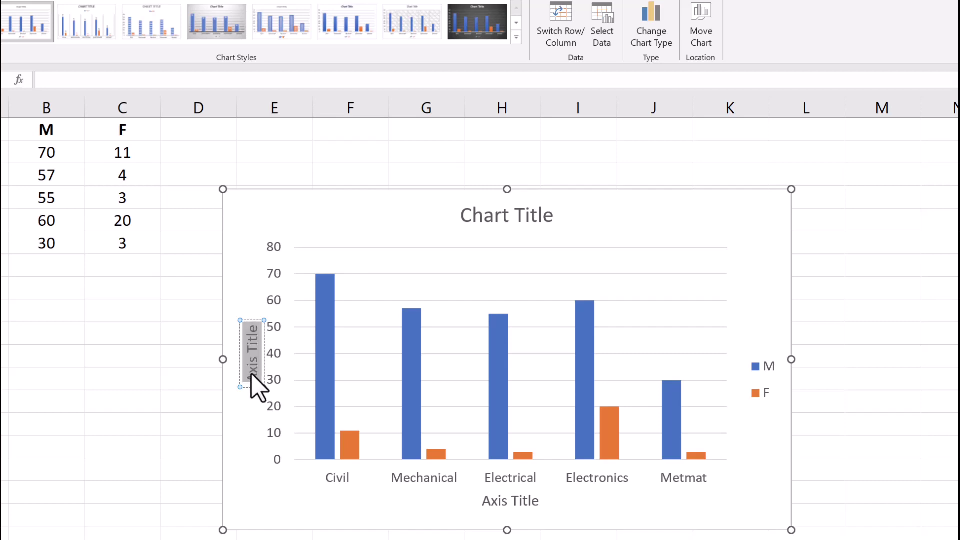
{"action": "type", "text": "Num"}
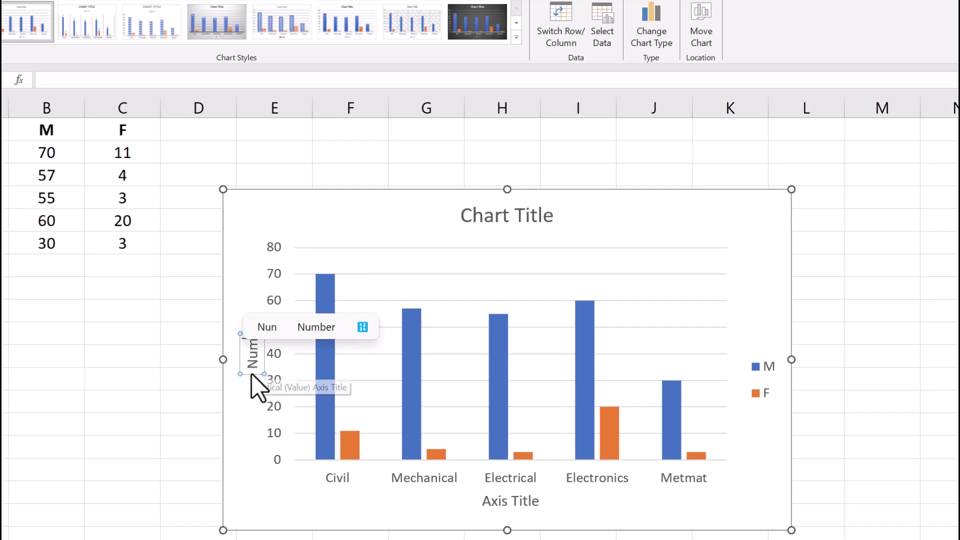
{"action": "type", "text": "ber of "}
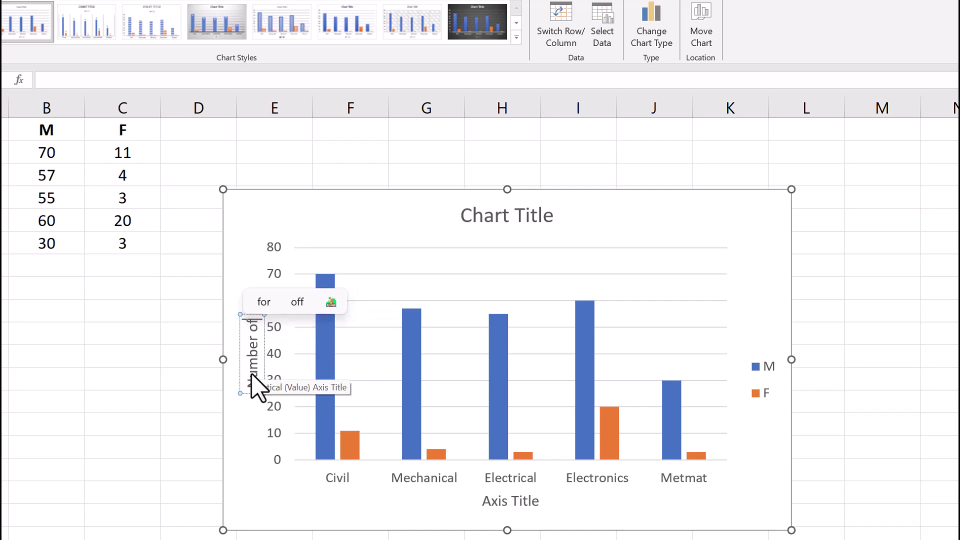
{"action": "type", "text": "student"}
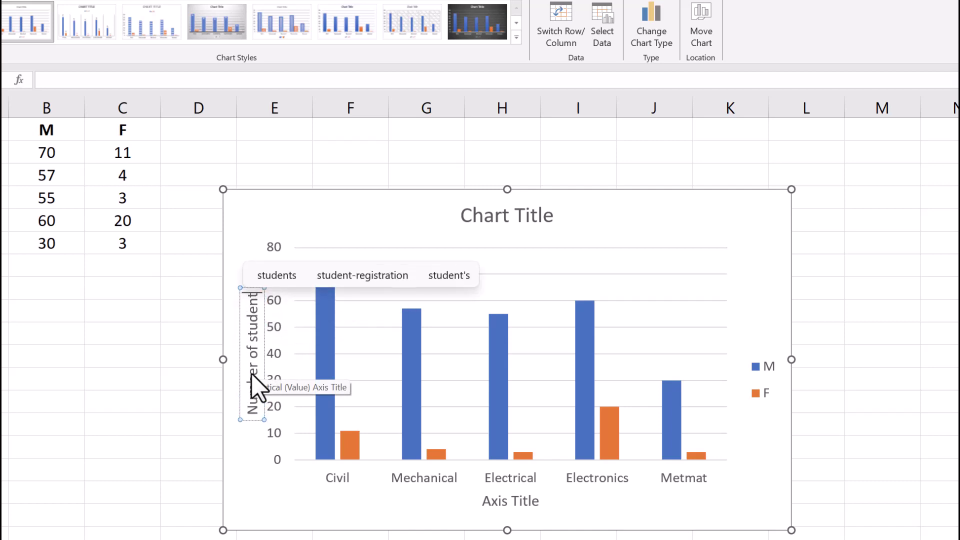
Set the department chart's horizontal axis title to "Departments"
{"action": "left_click", "coordinate": [504, 501]}
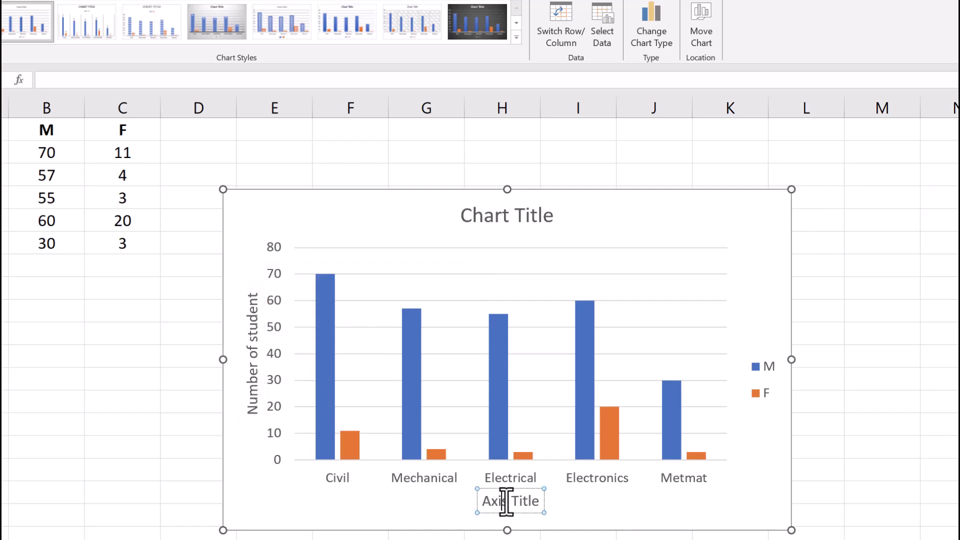
{"action": "triple_click", "coordinate": [506, 501]}
{"action": "type", "text": "Depa"}
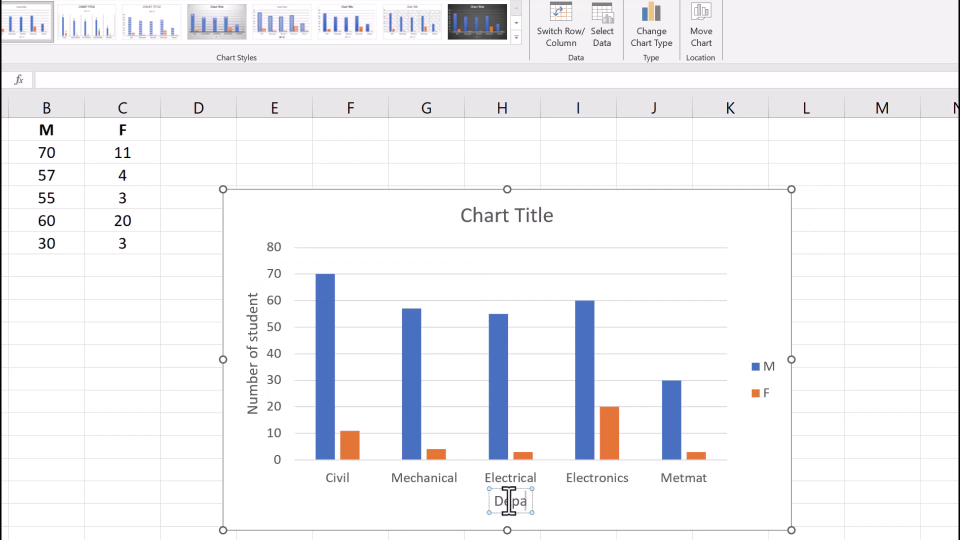
{"action": "type", "text": "rtments"}
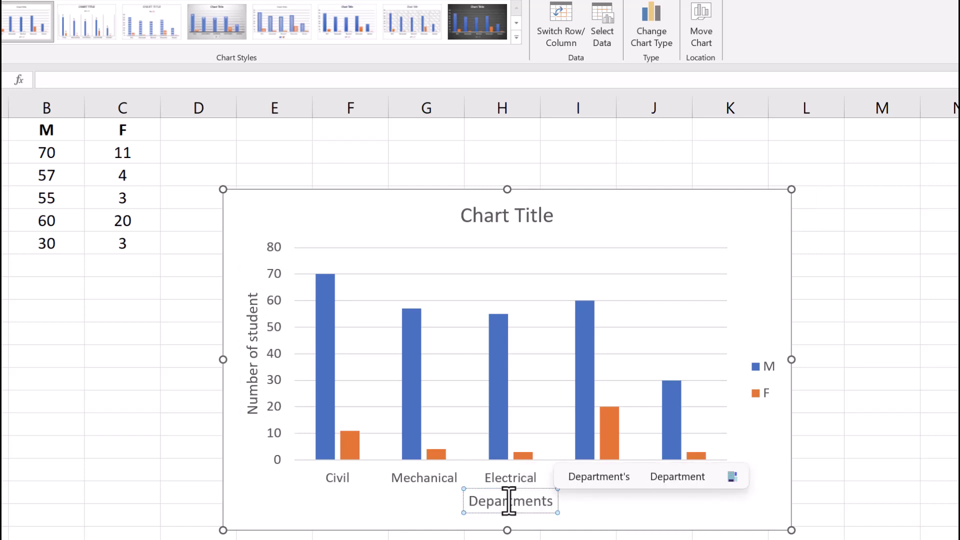
{"action": "left_click", "coordinate": [607, 217]}
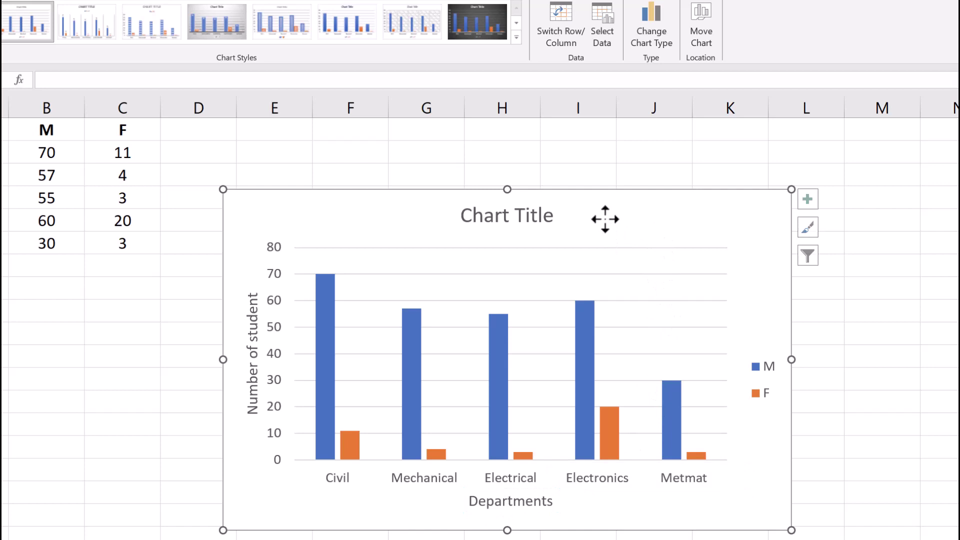
Replace the department chart's placeholder title with "Engineering Faculty Students"
{"action": "double_click", "coordinate": [506, 220]}
{"action": "triple_click", "coordinate": [506, 216]}
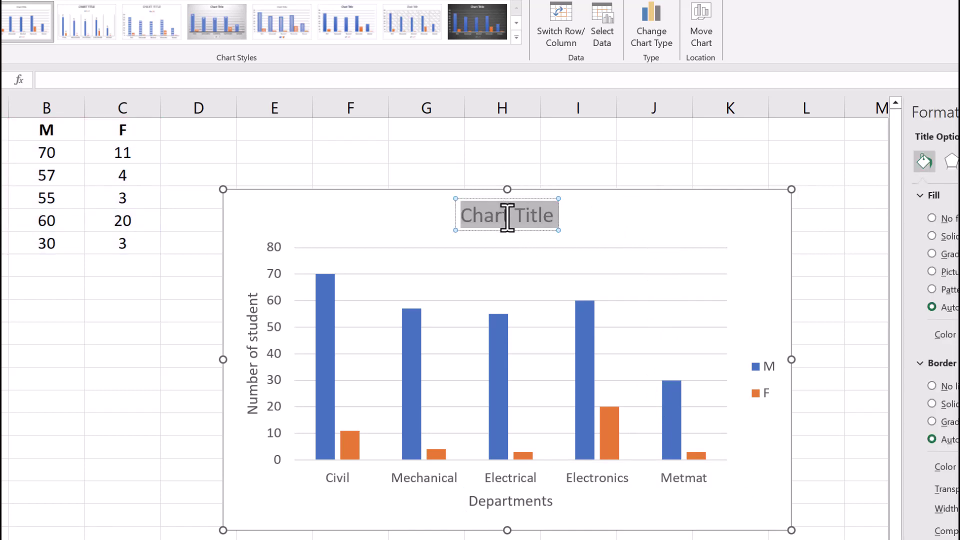
{"action": "type", "text": "Mech"}
{"action": "key", "text": "BackSpace"}
{"action": "key", "text": "BackSpace"}
{"action": "key", "text": "BackSpace"}
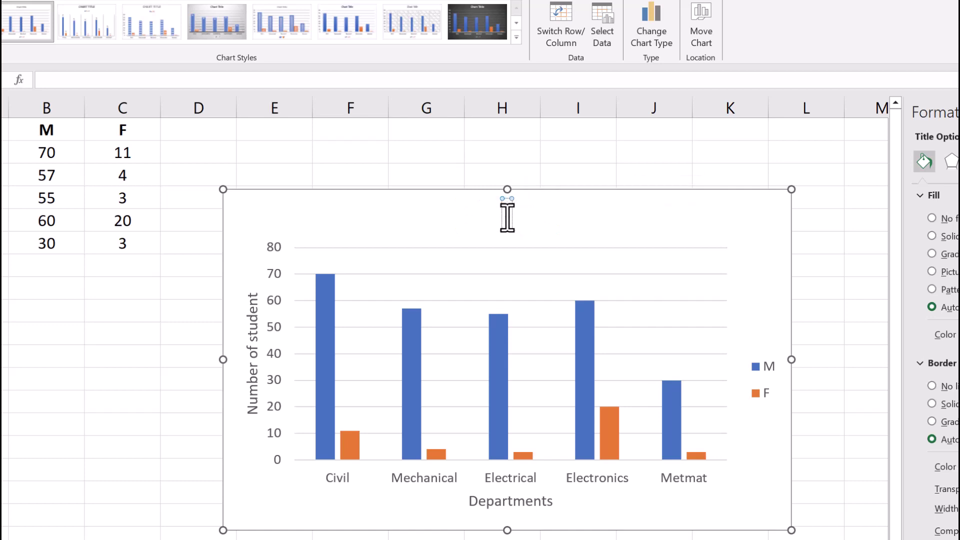
{"action": "type", "text": "Engine"}
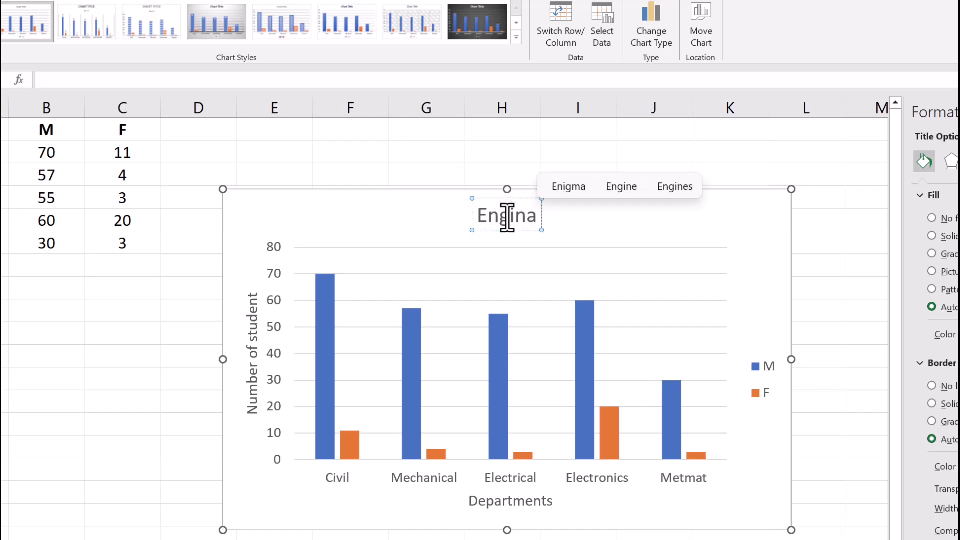
{"action": "key", "text": "BackSpace"}
{"action": "type", "text": "eer"}
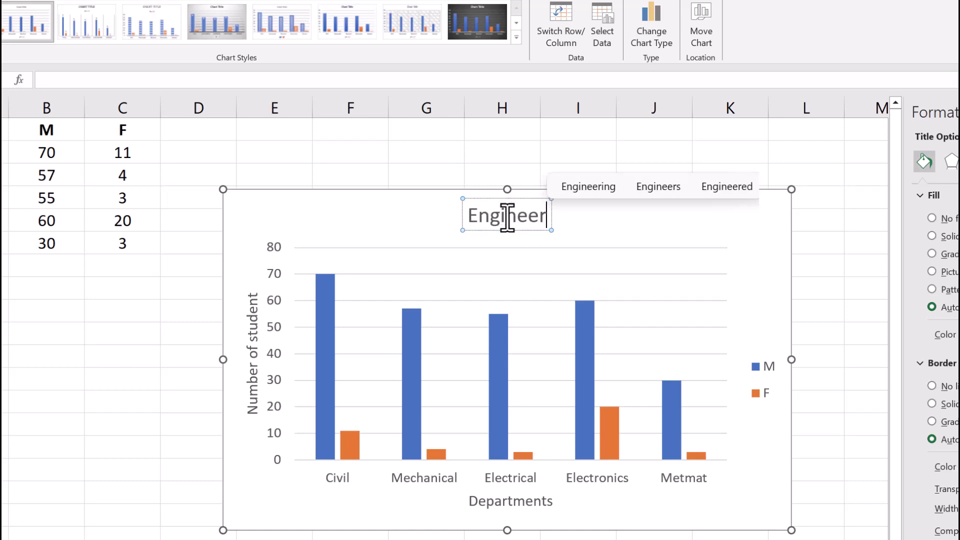
{"action": "type", "text": "ing Facult"}
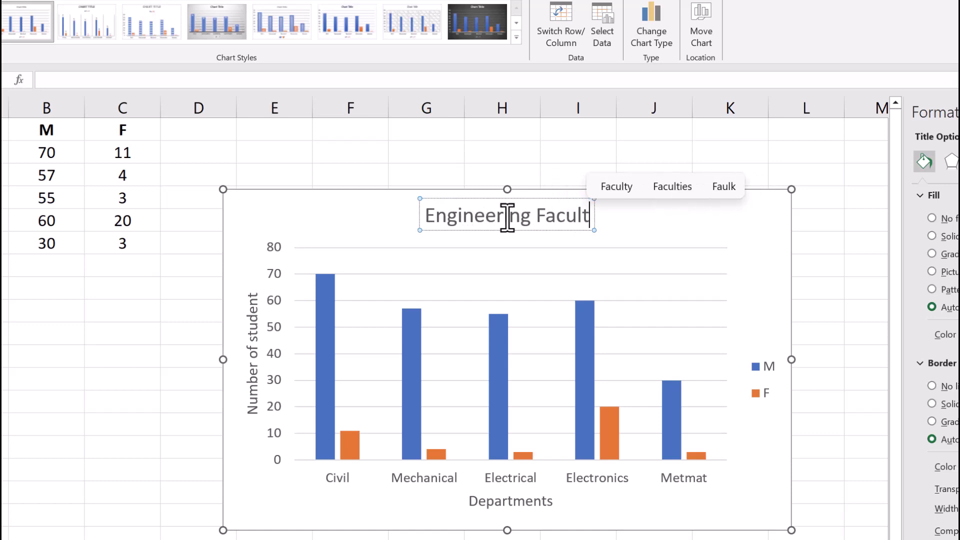
{"action": "type", "text": "y Me"}
{"action": "key", "text": "BackSpace"}
{"action": "key", "text": "BackSpace"}
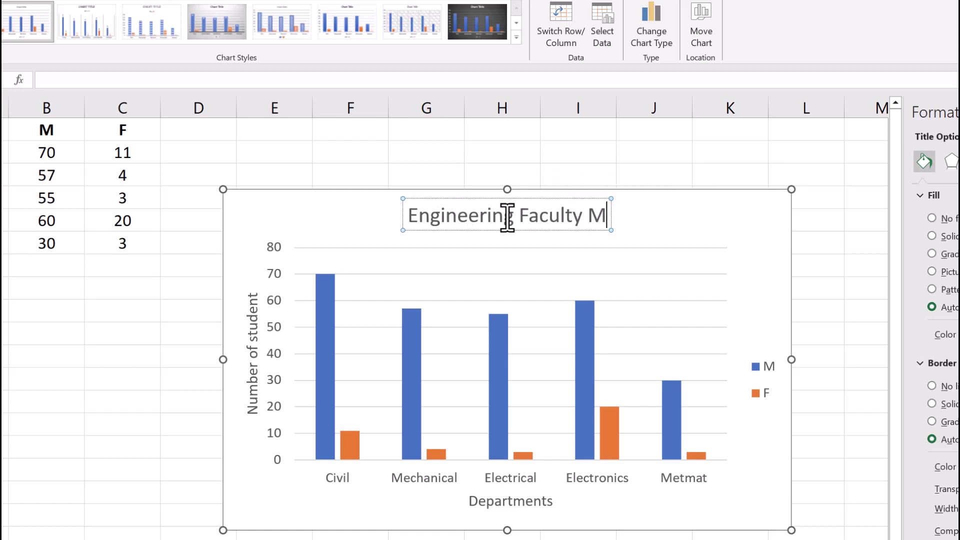
{"action": "type", "text": "Students"}
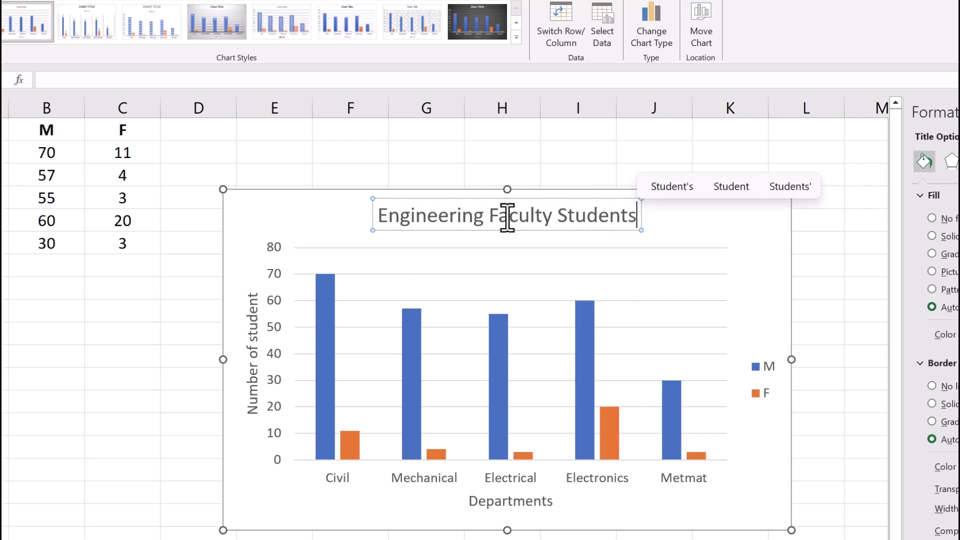
{"action": "left_click", "coordinate": [336, 197]}
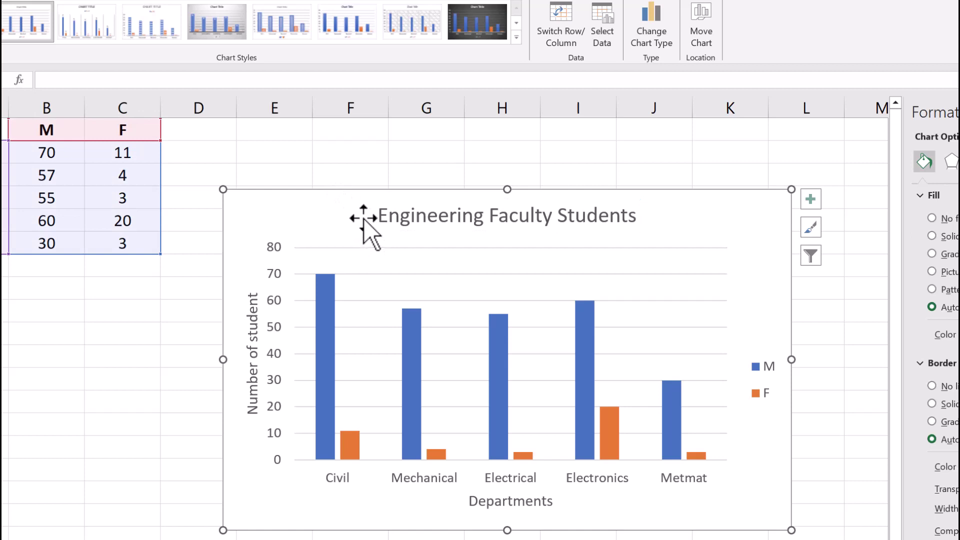
Insert "No. of" at the start of the chart title and move the chart slightly closer to the data table
{"action": "left_click", "coordinate": [390, 220]}
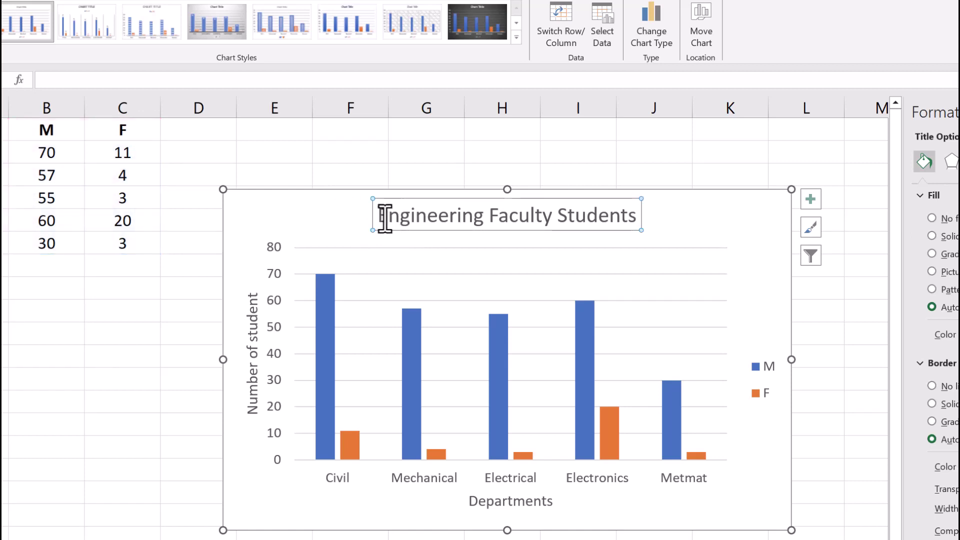
{"action": "left_click", "coordinate": [383, 219]}
{"action": "type", "text": "No. o"}
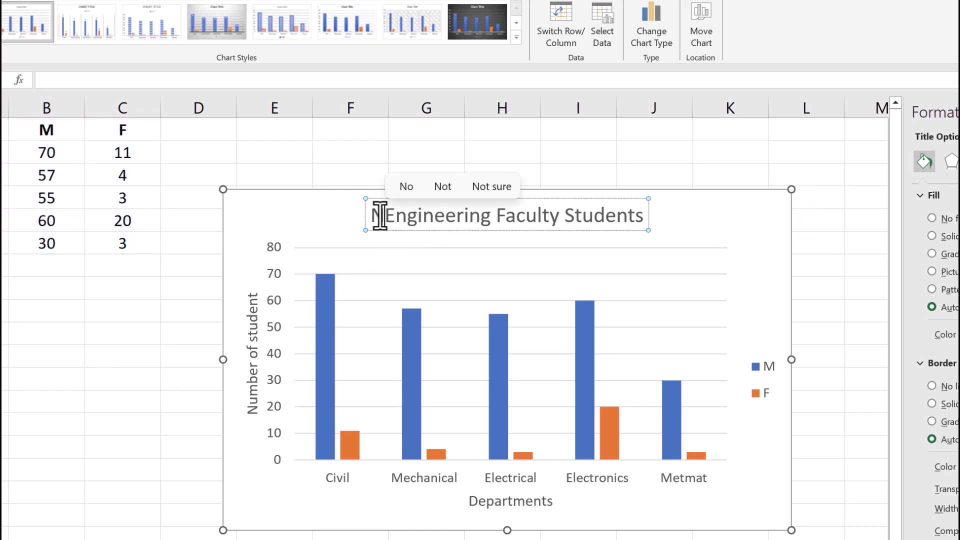
{"action": "type", "text": "f"}
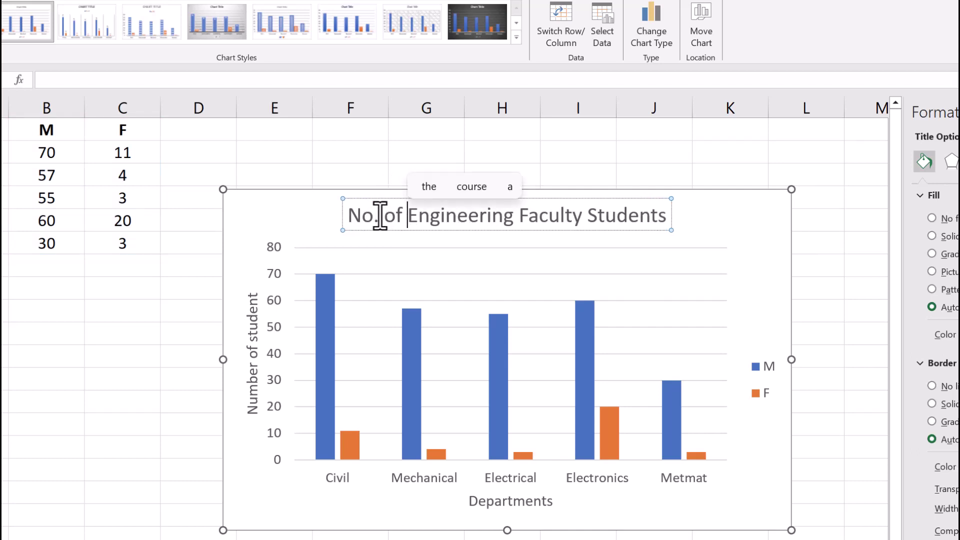
{"action": "left_click", "coordinate": [307, 219]}
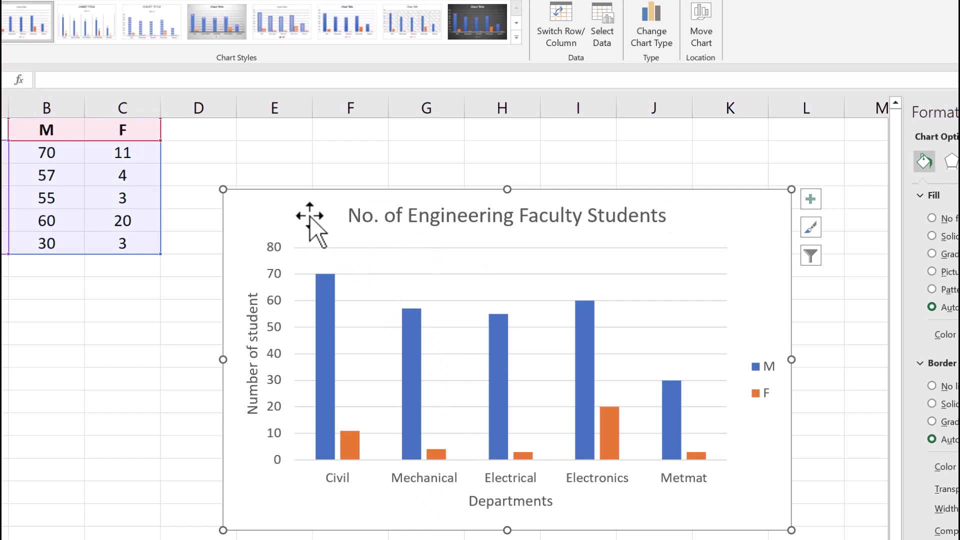
{"action": "left_click_drag", "start_coordinate": [313, 219], "coordinate": [280, 228]}
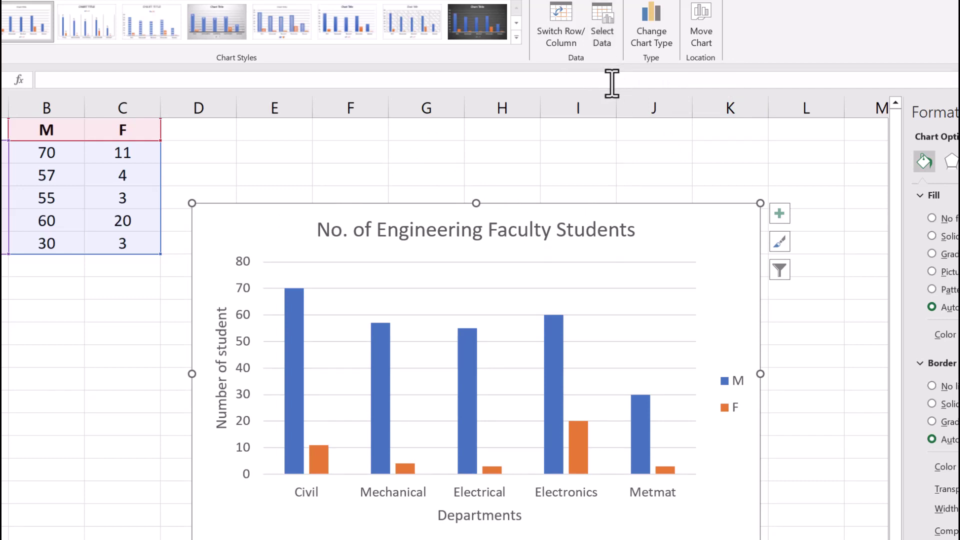
Change the last department's values to 35 for M in B6 and 4 for F in C6, and select the chart
{"action": "left_click", "coordinate": [105, 220]}
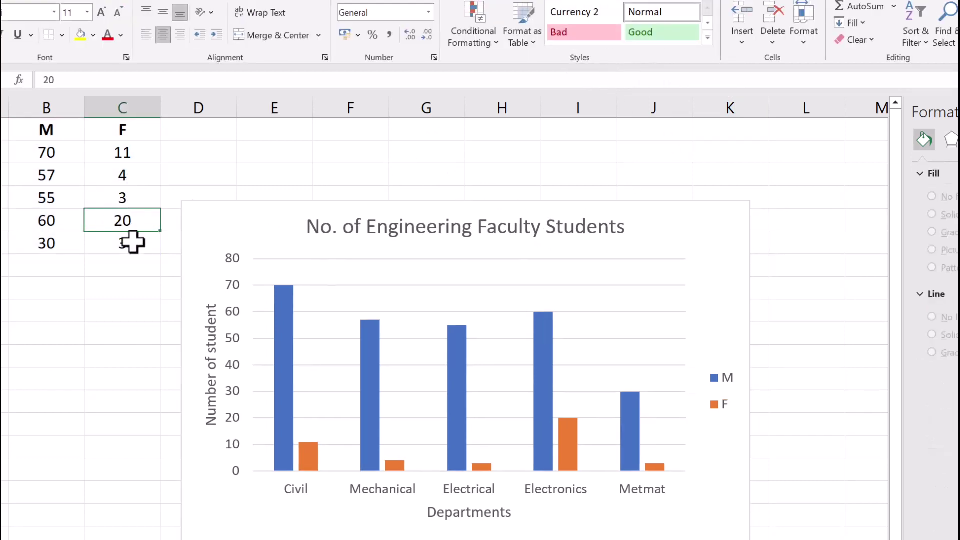
{"action": "left_click", "coordinate": [129, 243]}
{"action": "left_click", "coordinate": [62, 246]}
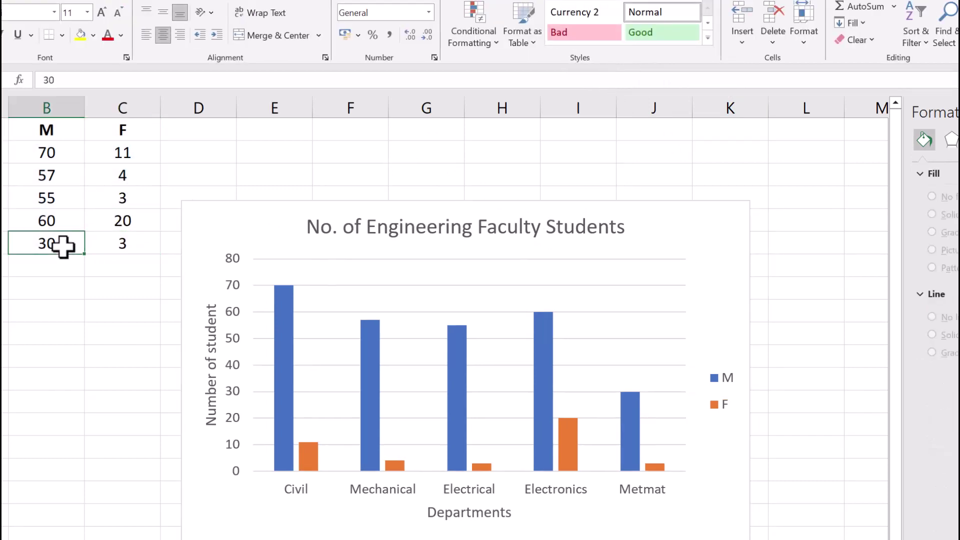
{"action": "type", "text": "3"}
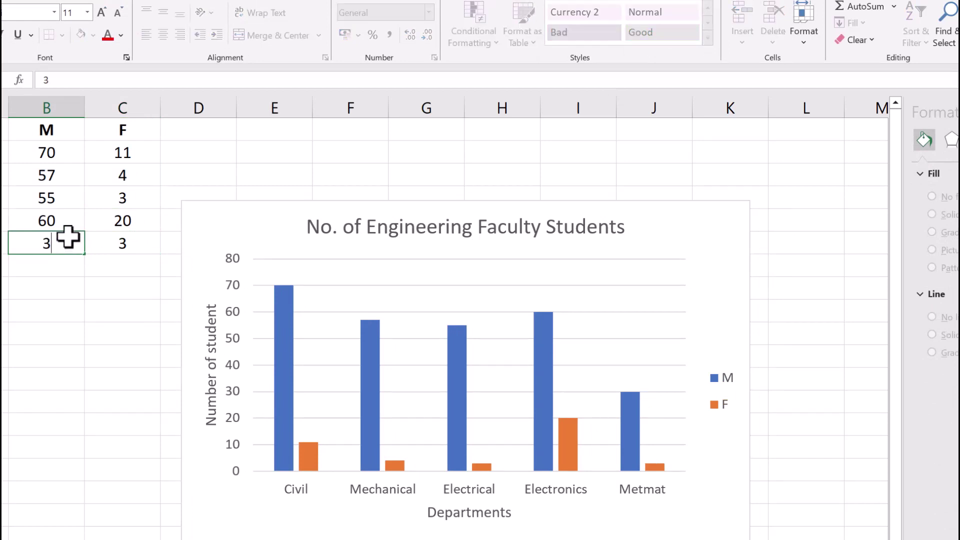
{"action": "left_click", "coordinate": [124, 239]}
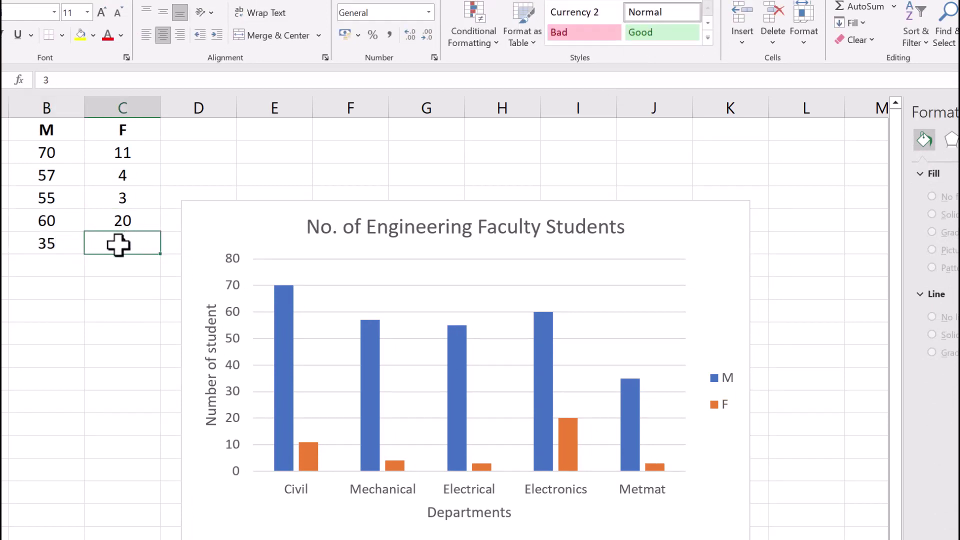
{"action": "type", "text": "4"}
{"action": "key", "text": "Return"}
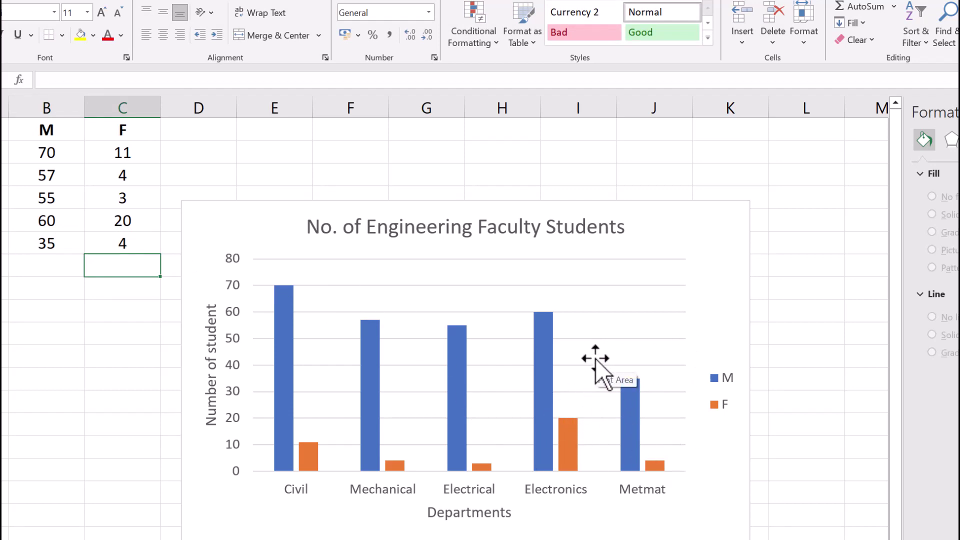
{"action": "left_click", "coordinate": [682, 223]}
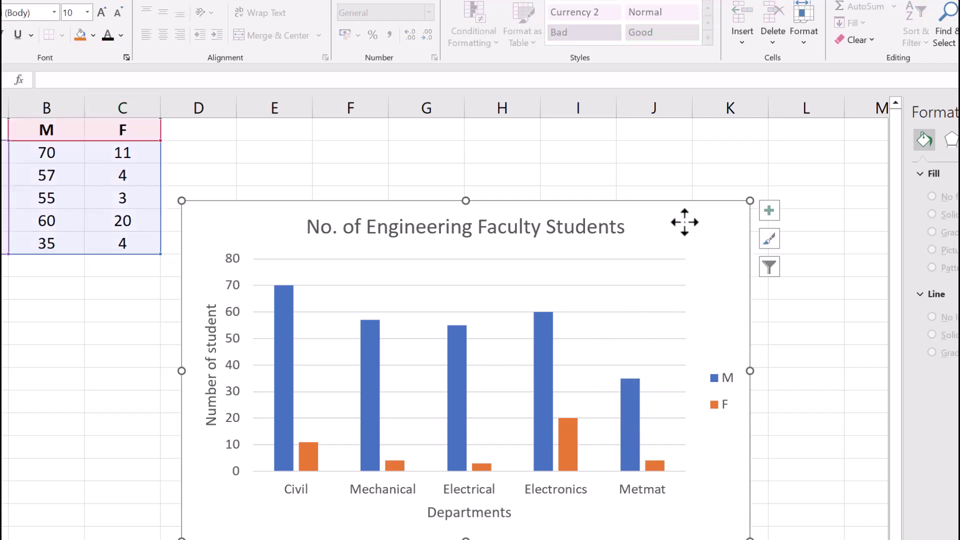